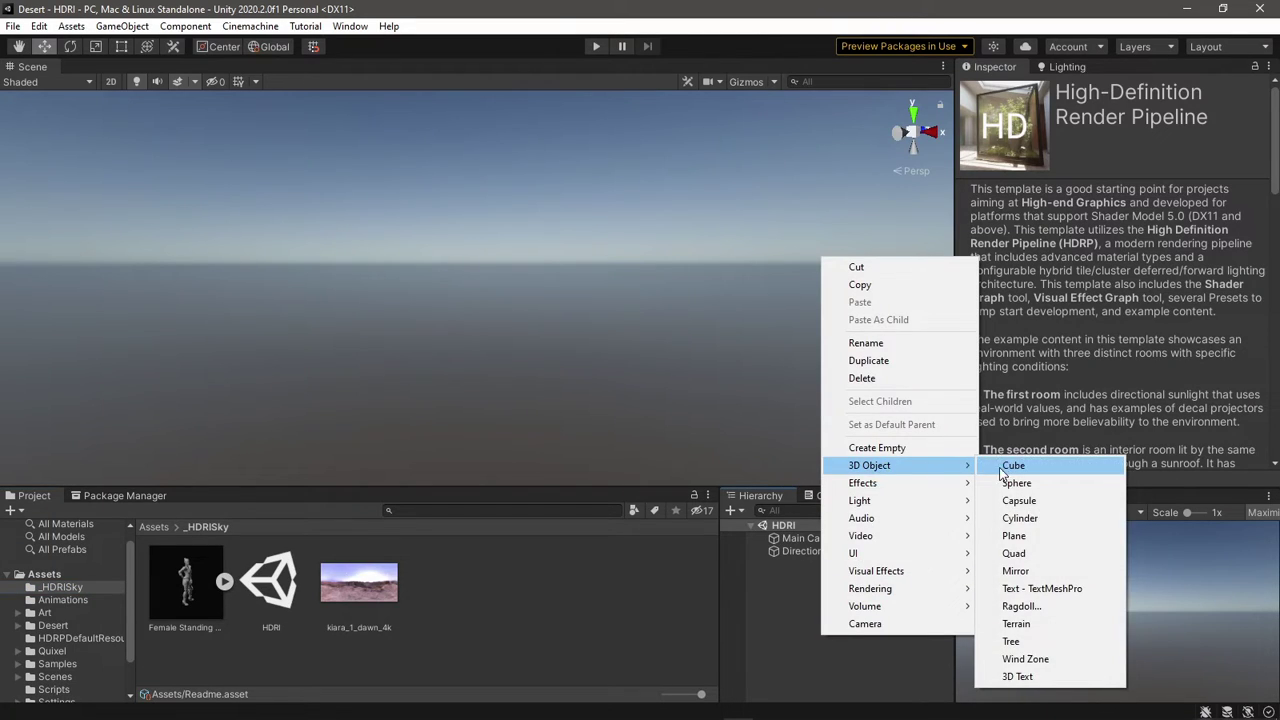
Step: Create a cube floor scaled 10 by 10 at Y -0.5 and add the Female Standing Pose figure
left_click(1005, 466)
left_click(1259, 130)
left_click(1140, 145)
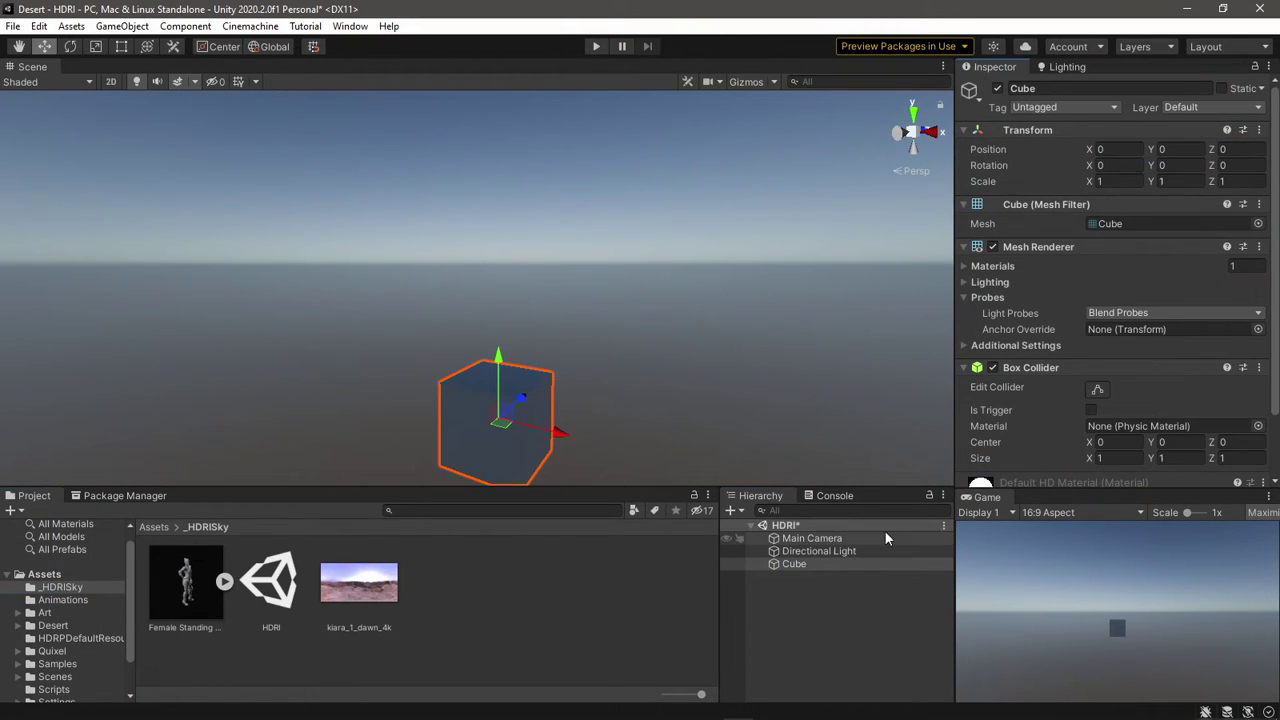
type("10")
left_click(1228, 181)
type("10")
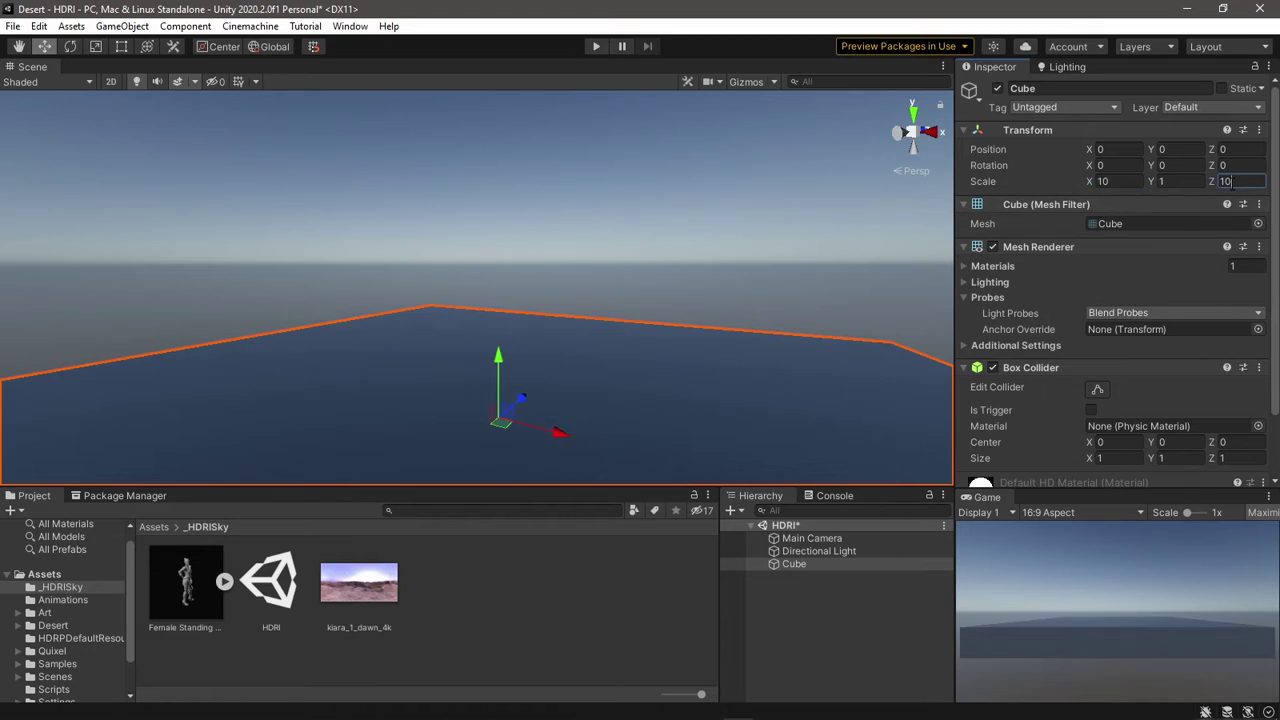
left_click(1188, 149)
type("-0.5")
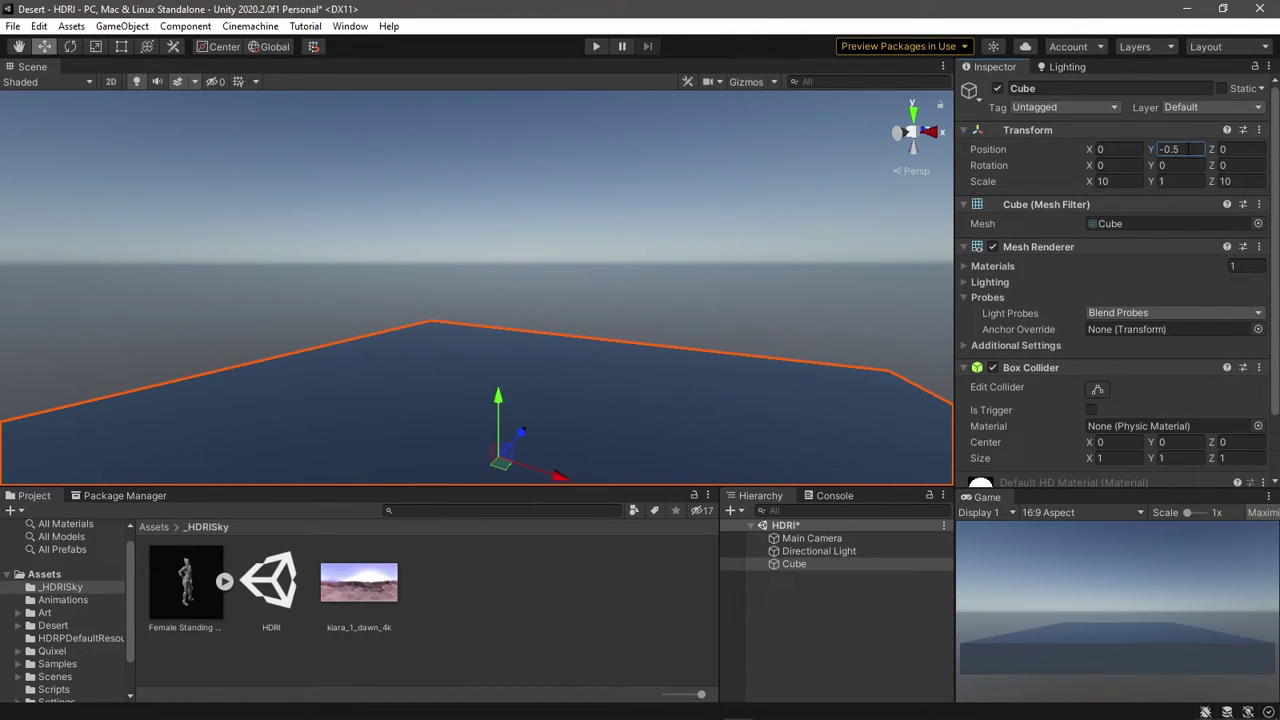
left_click_drag(167, 585, 851, 606)
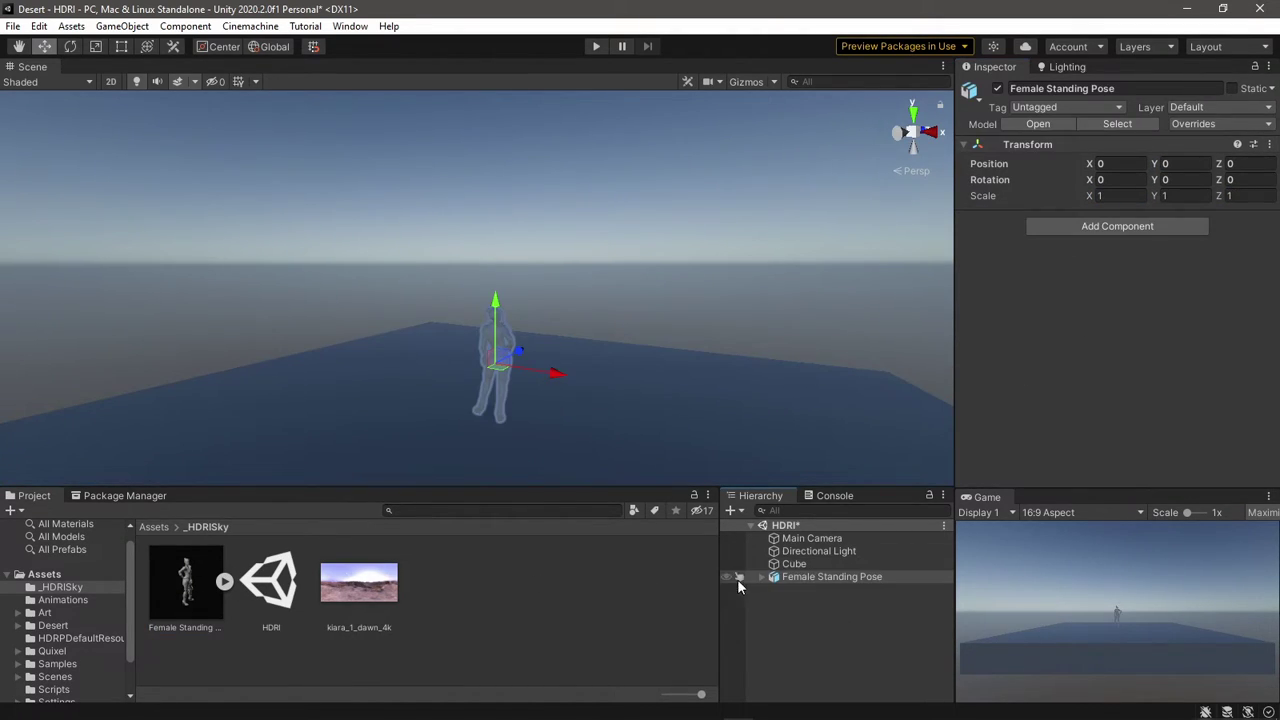
Step: Align the Main Camera with the current scene view via GameObject > Align With View
left_click(818, 538)
left_click(121, 26)
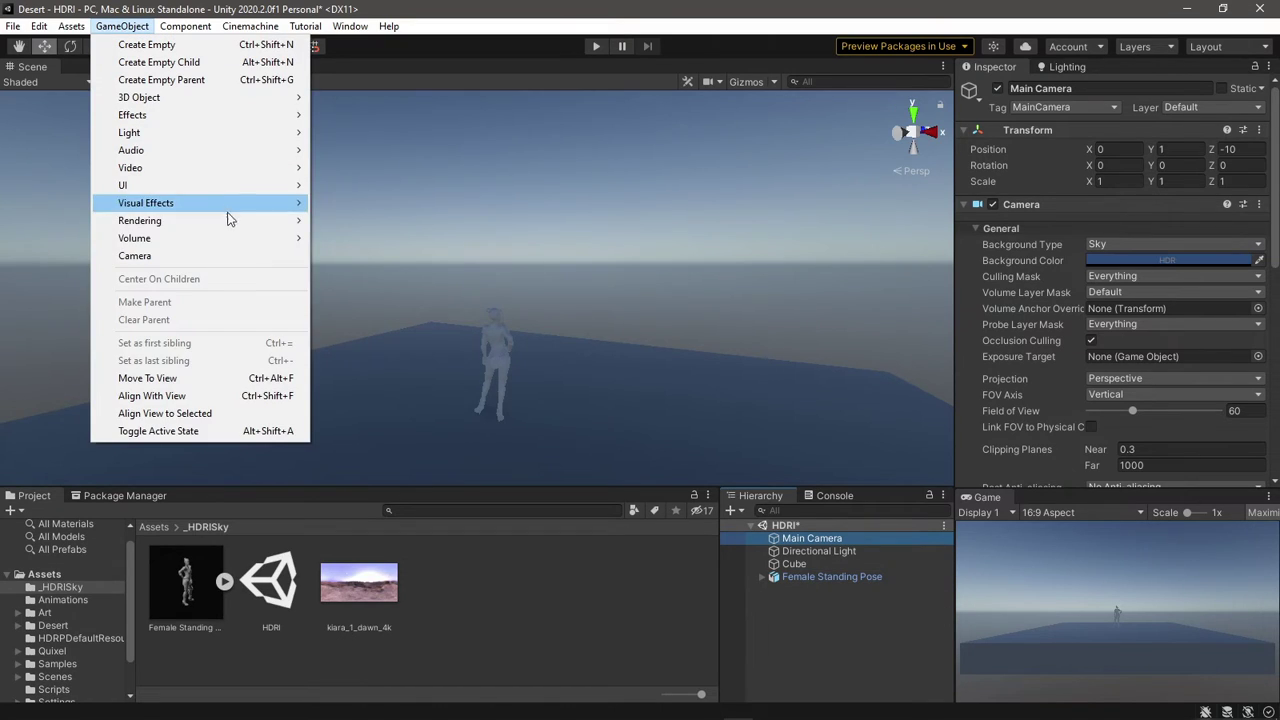
left_click(250, 392)
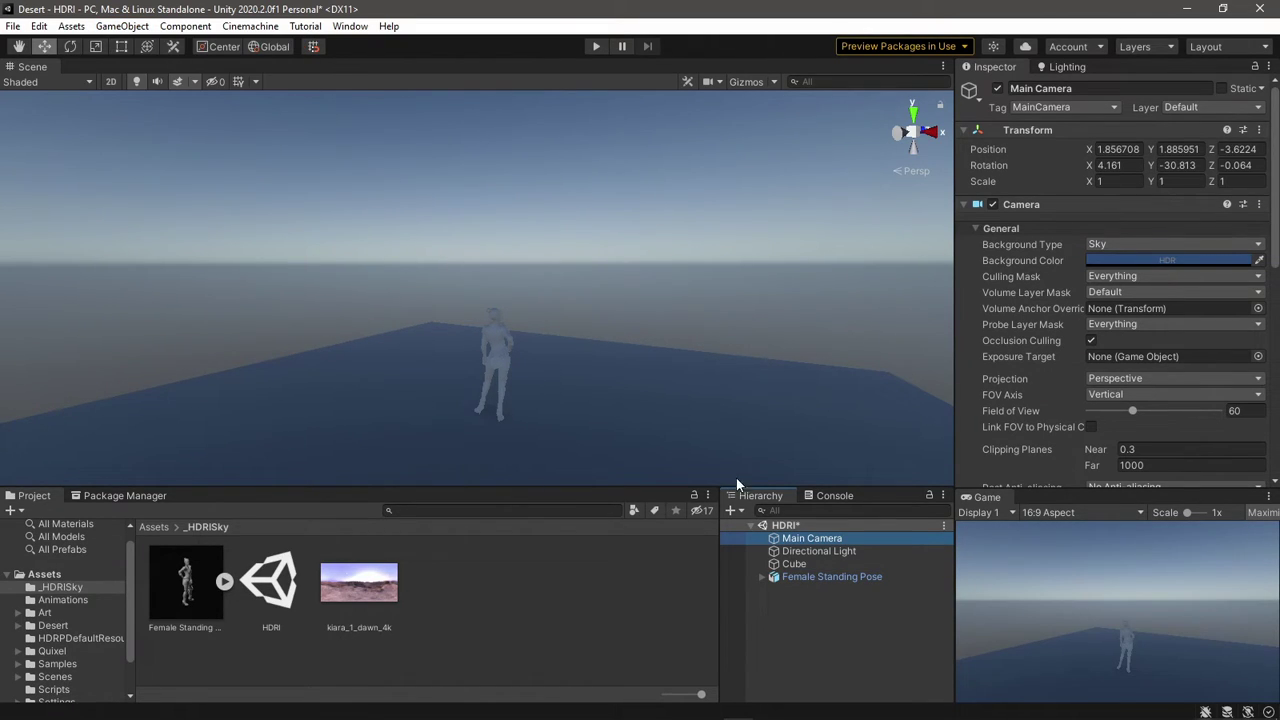
left_click(845, 641)
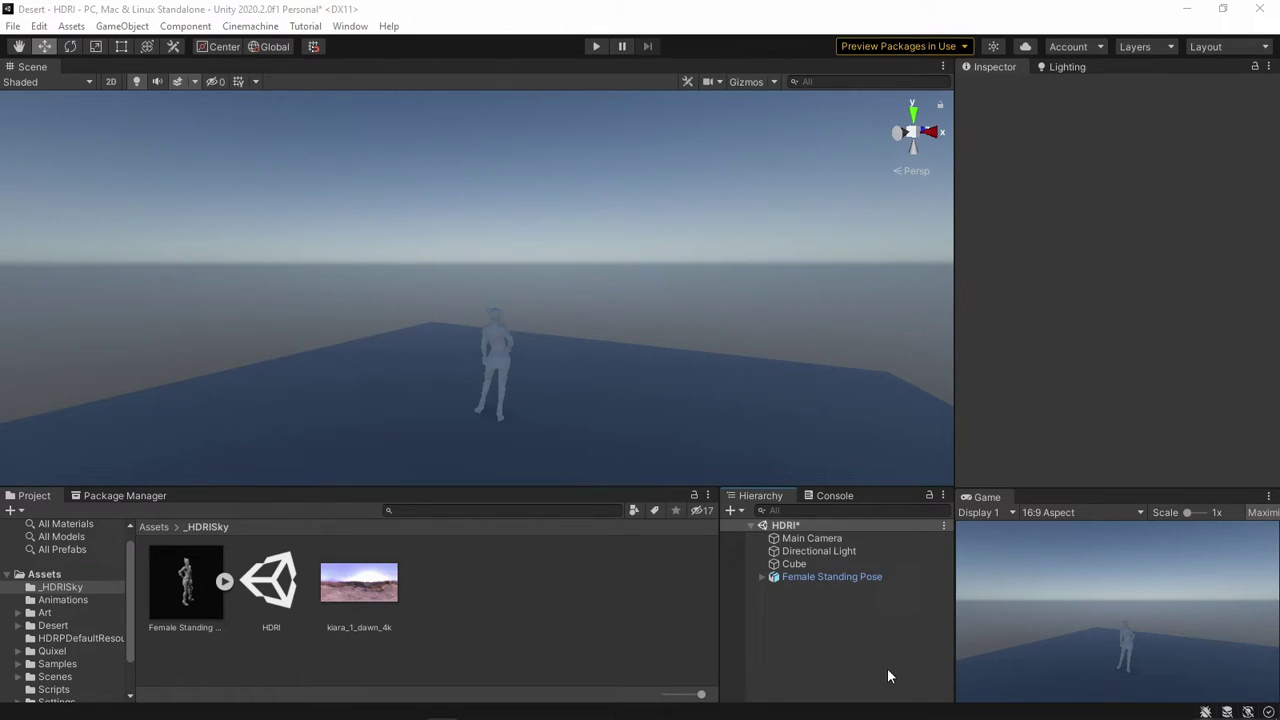
left_click(854, 633)
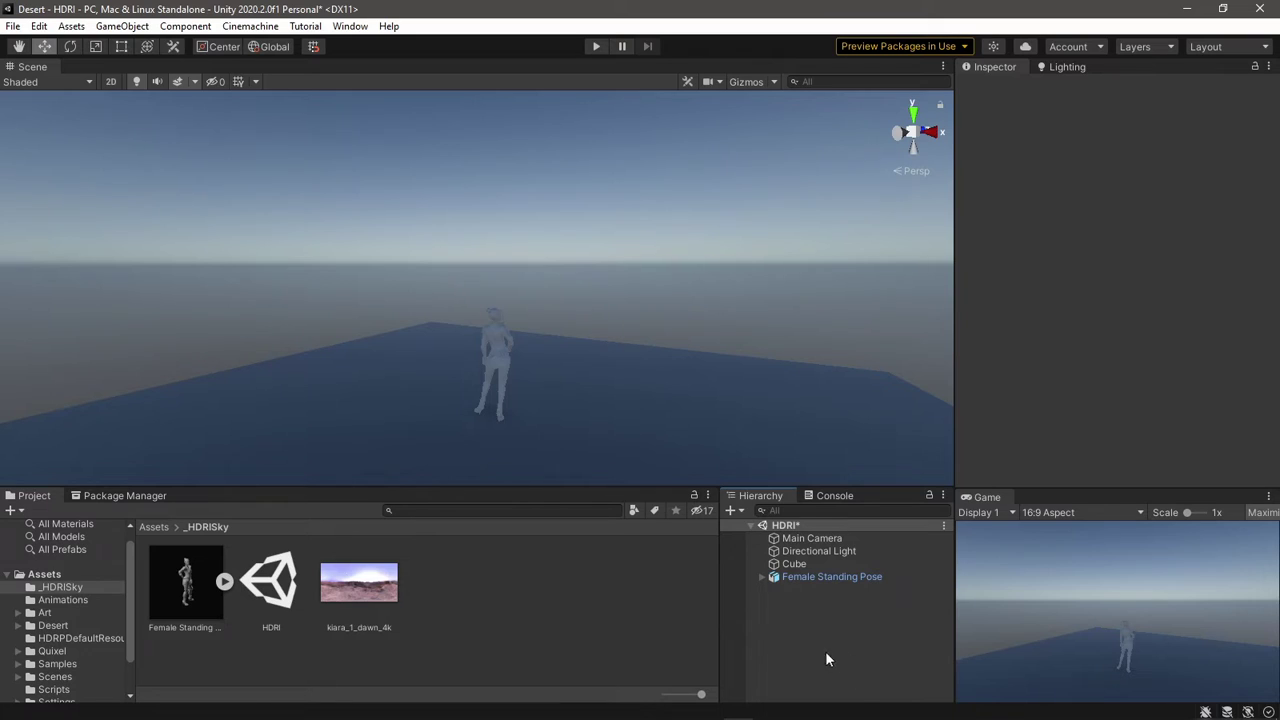
Step: Deactivate the Main Camera, Directional Light, Cube and Female Standing Pose
left_click(794, 540)
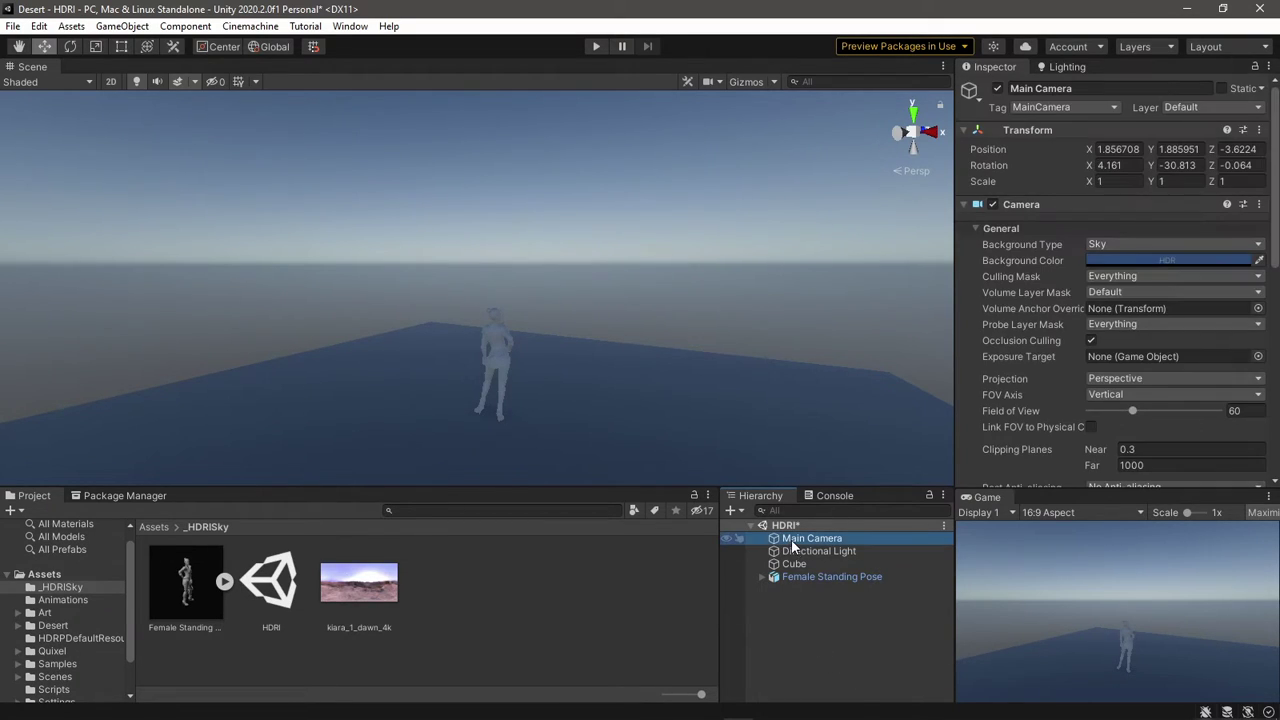
left_click(797, 577, "shift")
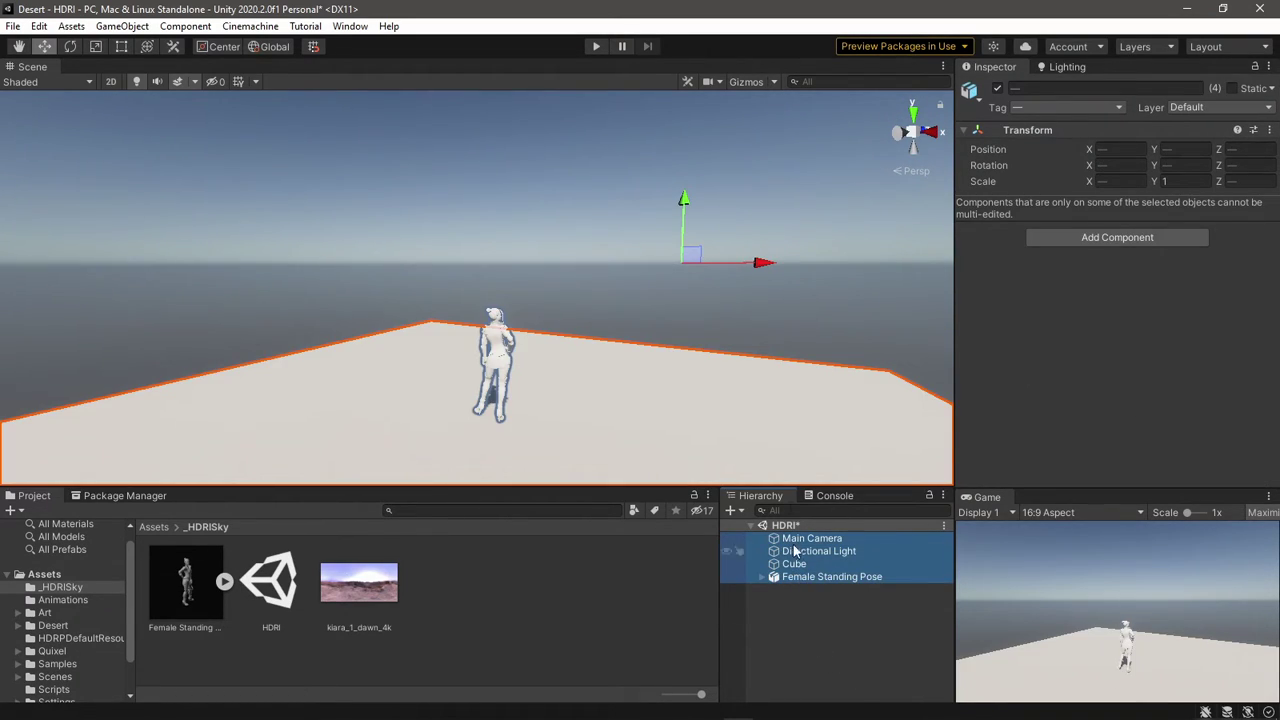
left_click(997, 89)
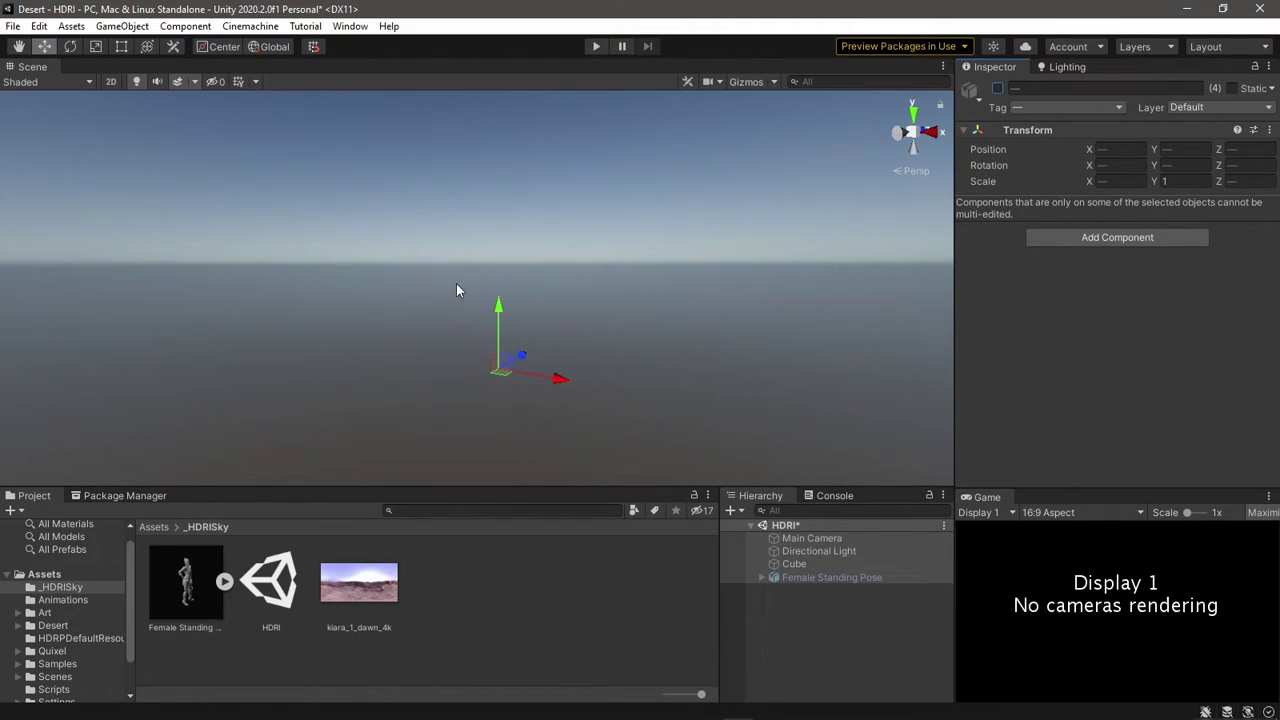
left_click(40, 27)
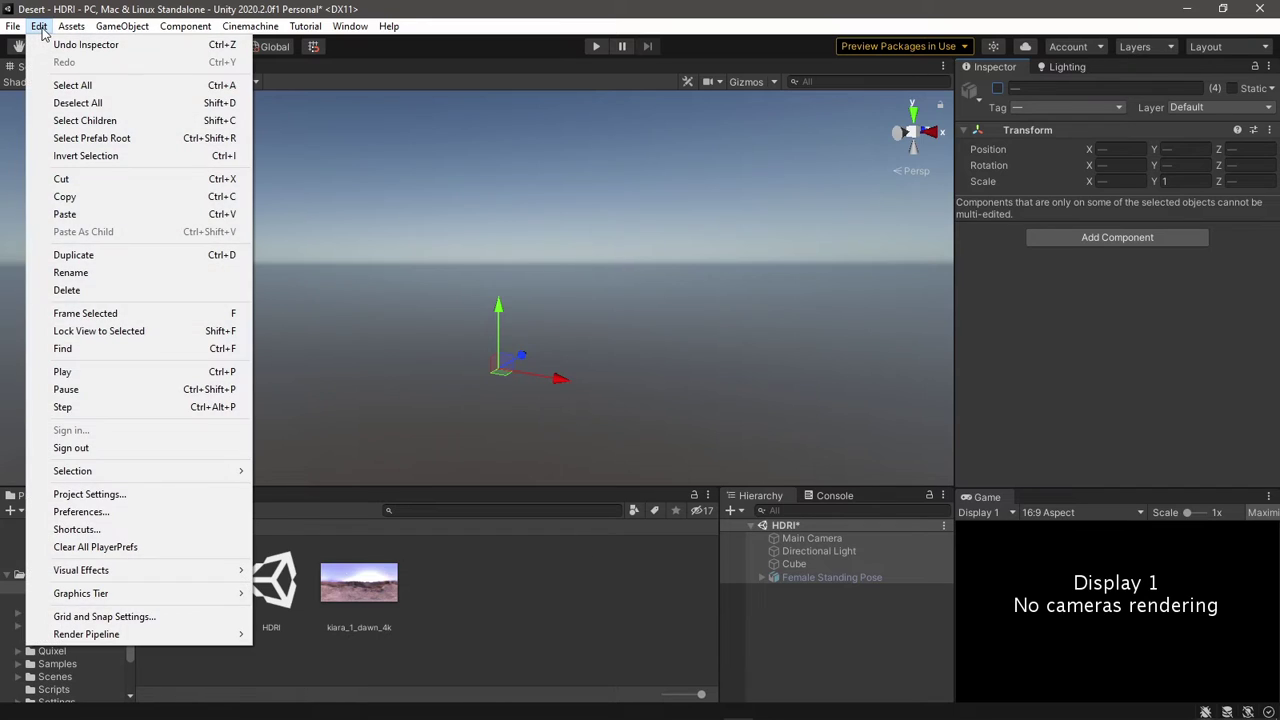
left_click(120, 494)
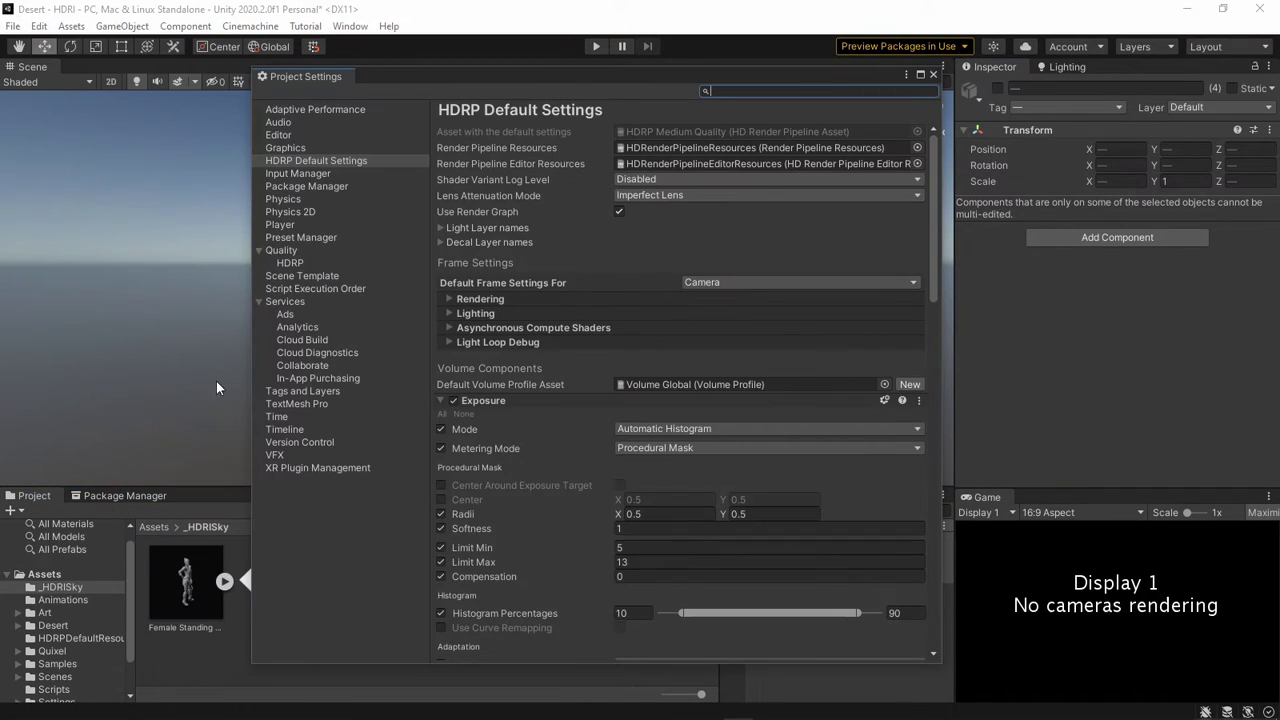
left_click(287, 160)
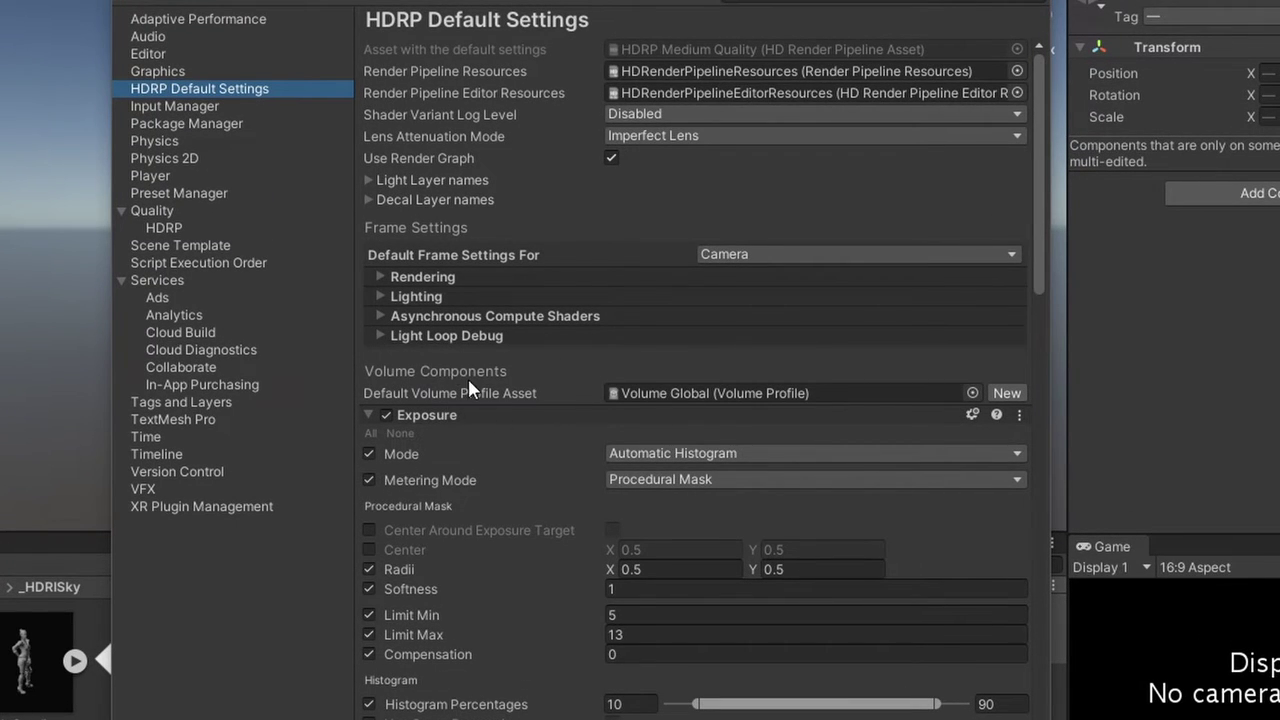
scroll(515, 388, "down", 2)
scroll(518, 392, "down", 10)
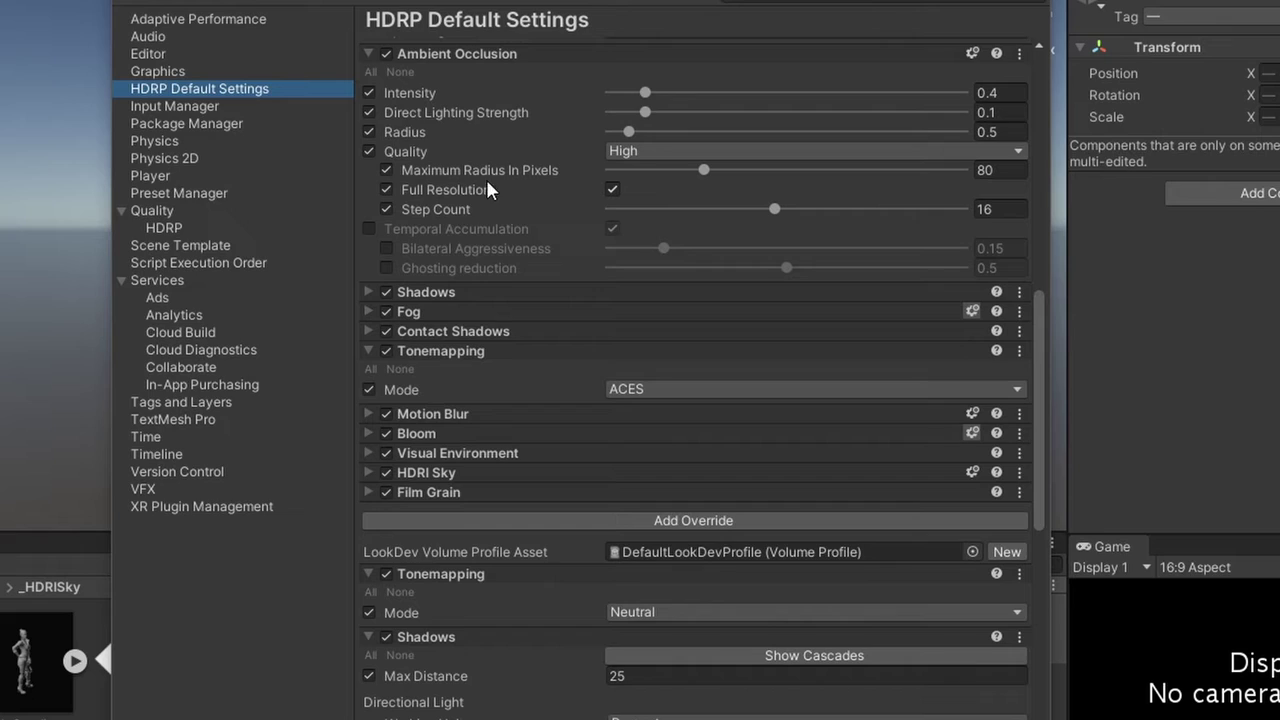
left_click(416, 476)
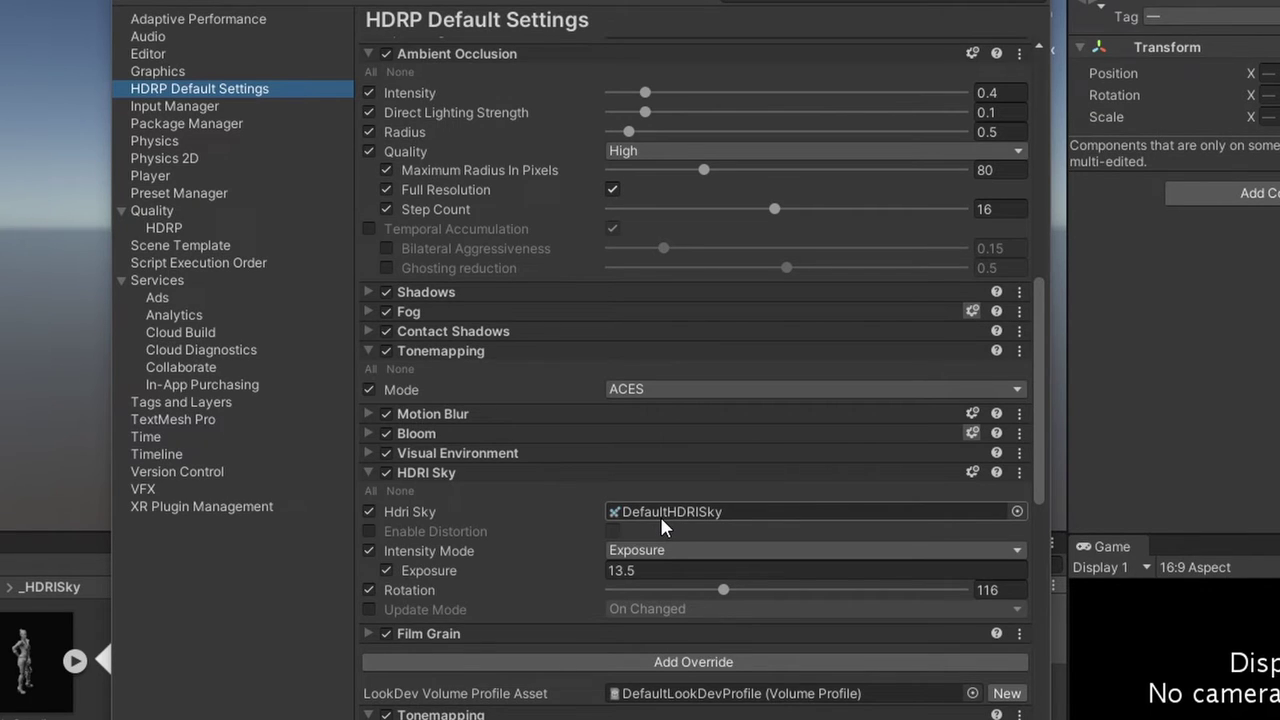
scroll(660, 516, "up", 10)
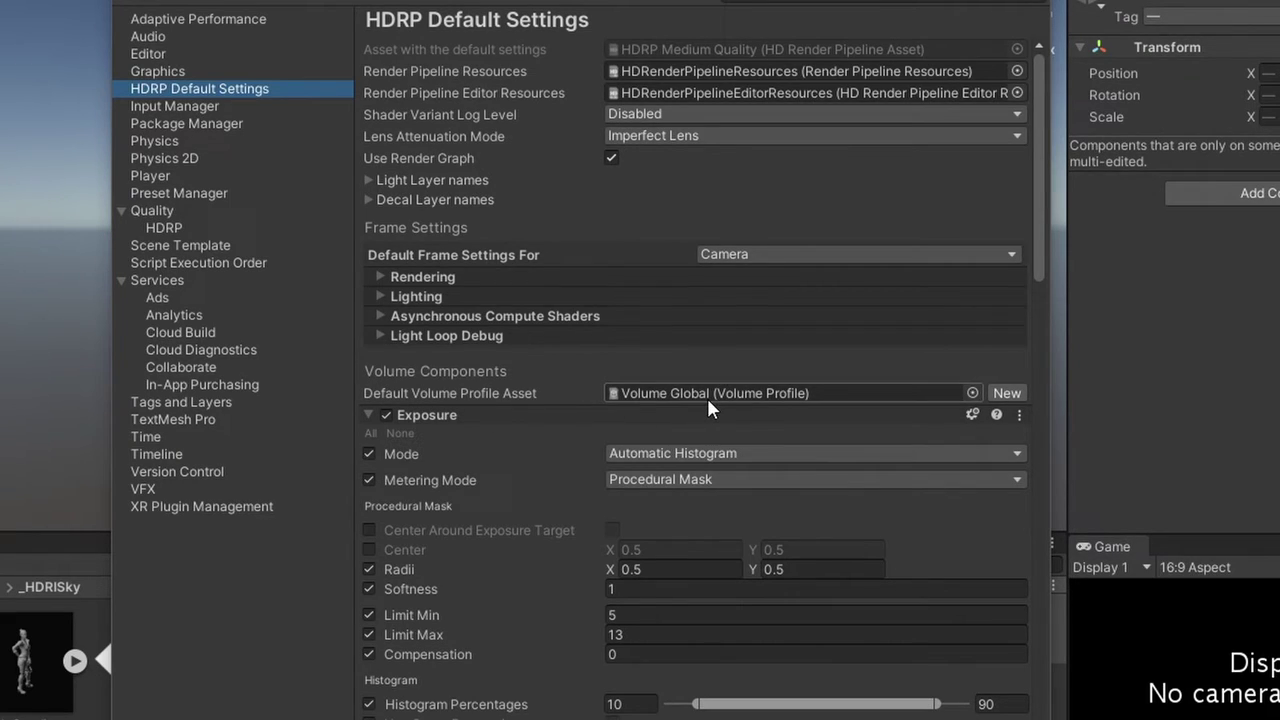
scroll(587, 680, "down", 3)
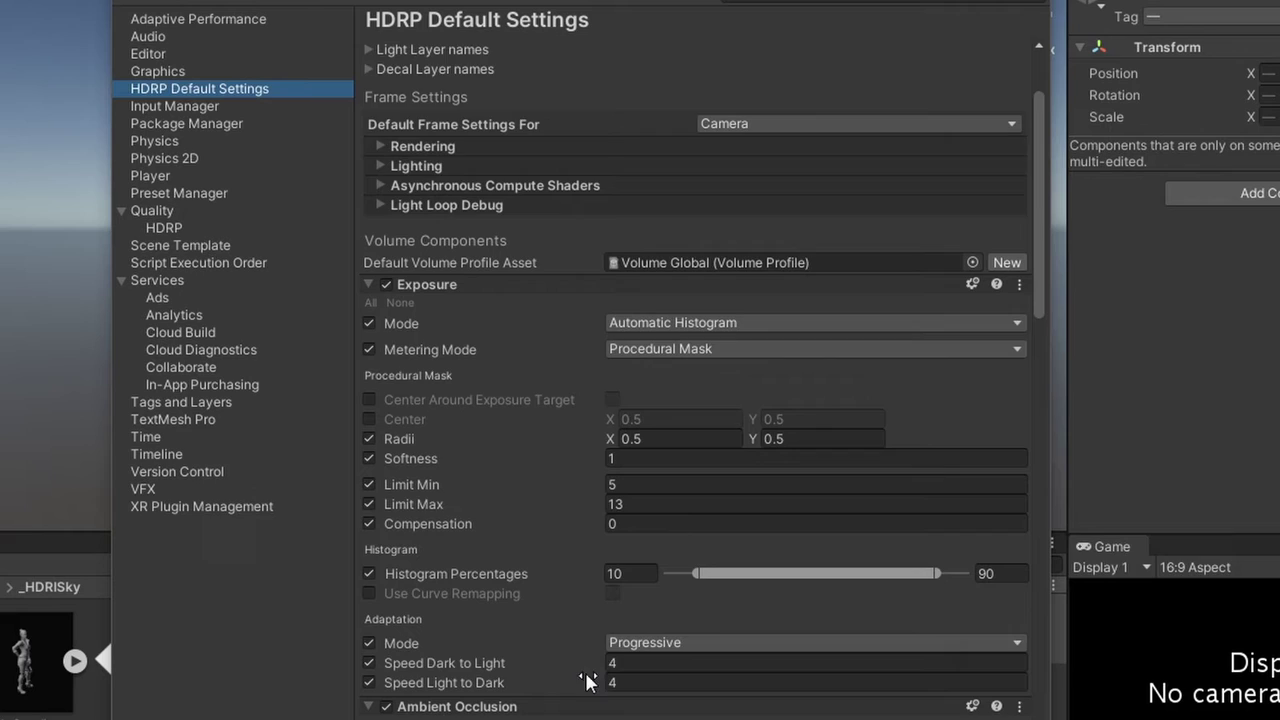
scroll(650, 660, "down", 10)
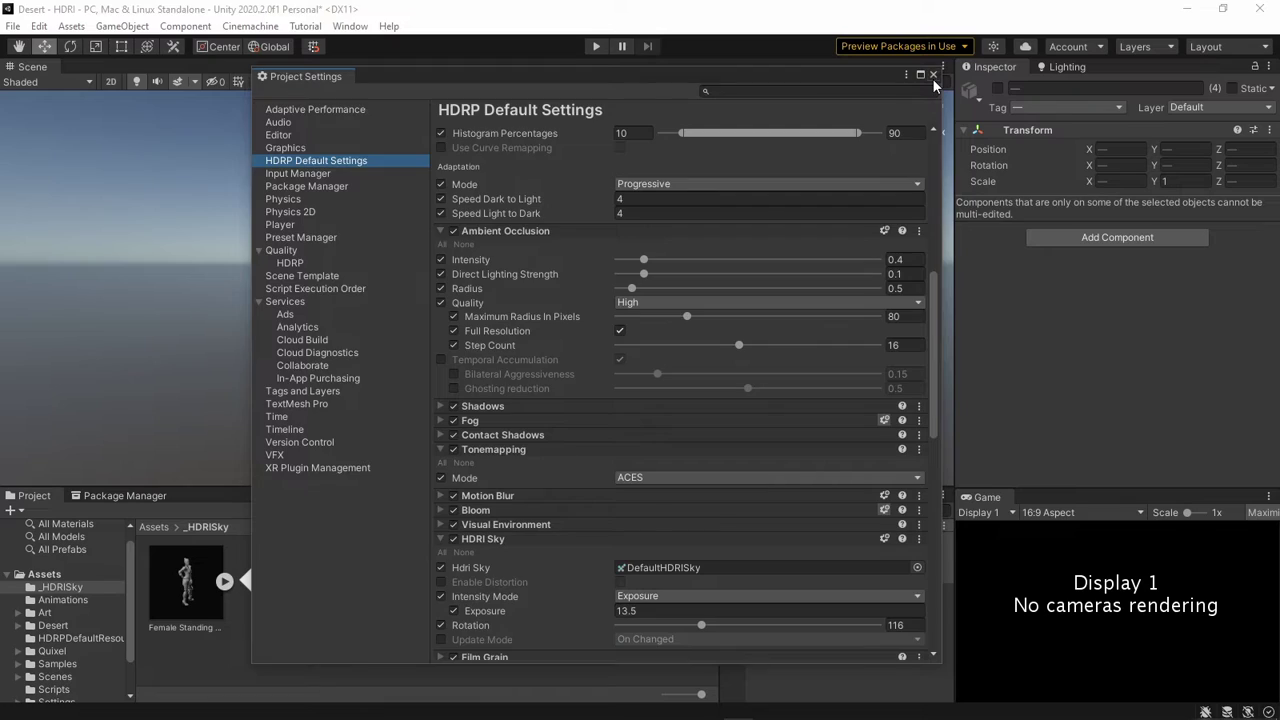
left_click(932, 78)
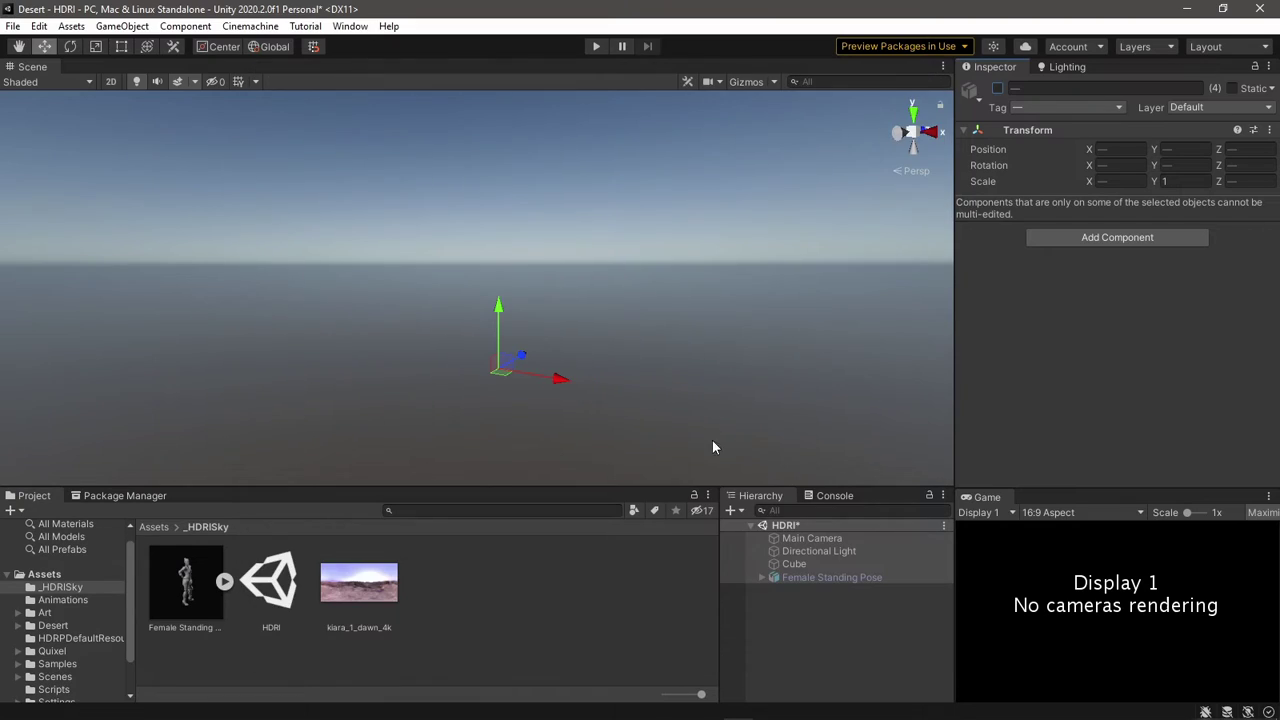
Step: Reactivate the four scene objects and add a Sky and Fog Volume
left_click(997, 89)
left_click(823, 619)
right_click(822, 620)
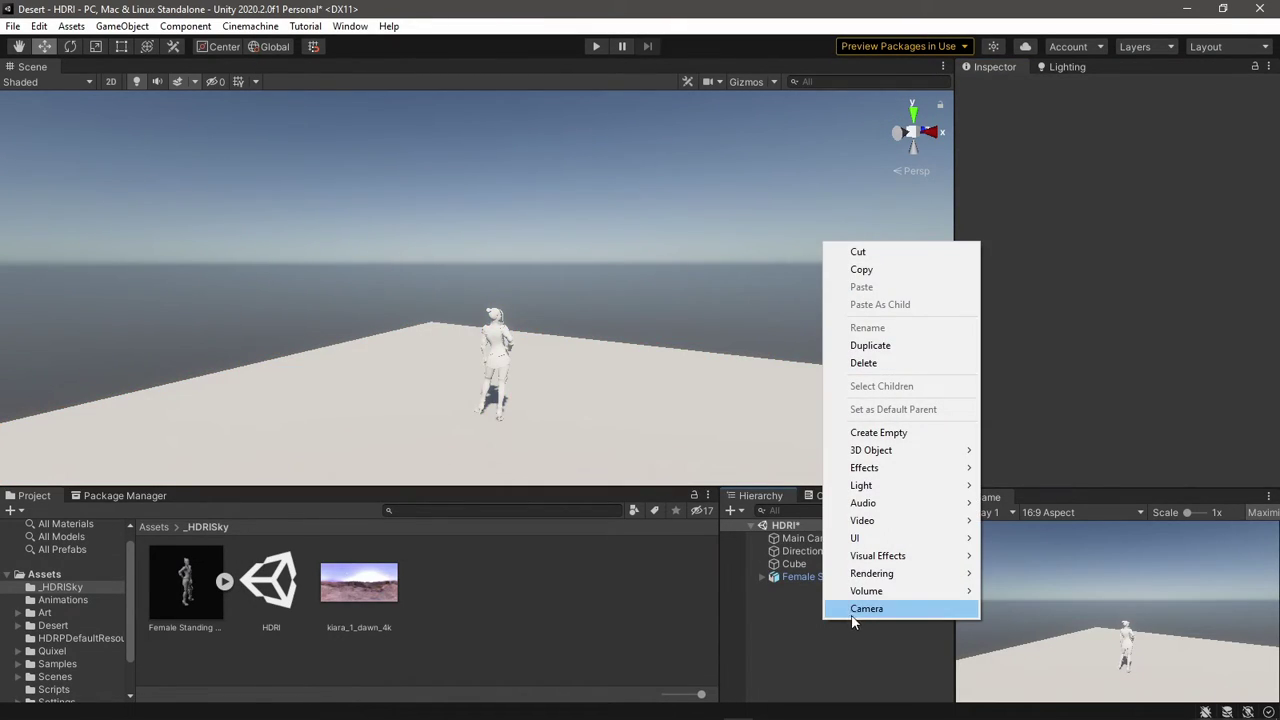
mouse_move(930, 591)
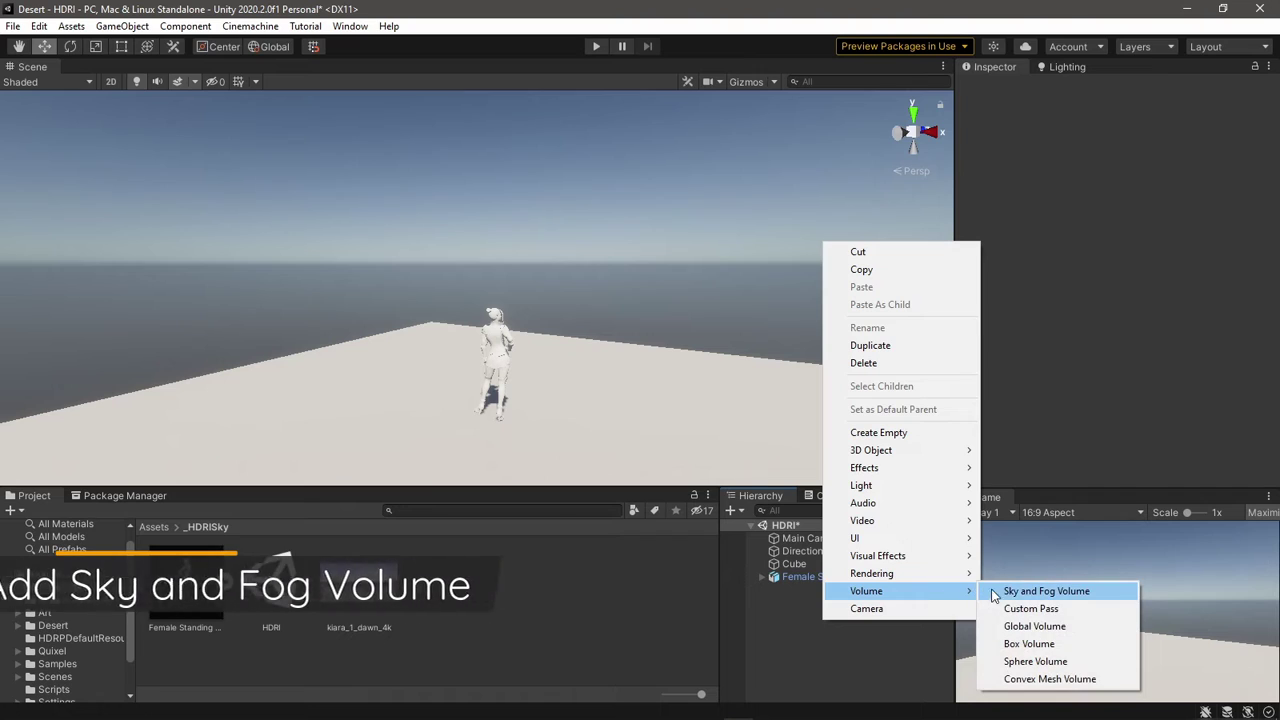
left_click(1066, 591)
Step: Lower the Directional Light's rotation toward the horizon for a sunset angle
left_click(822, 551)
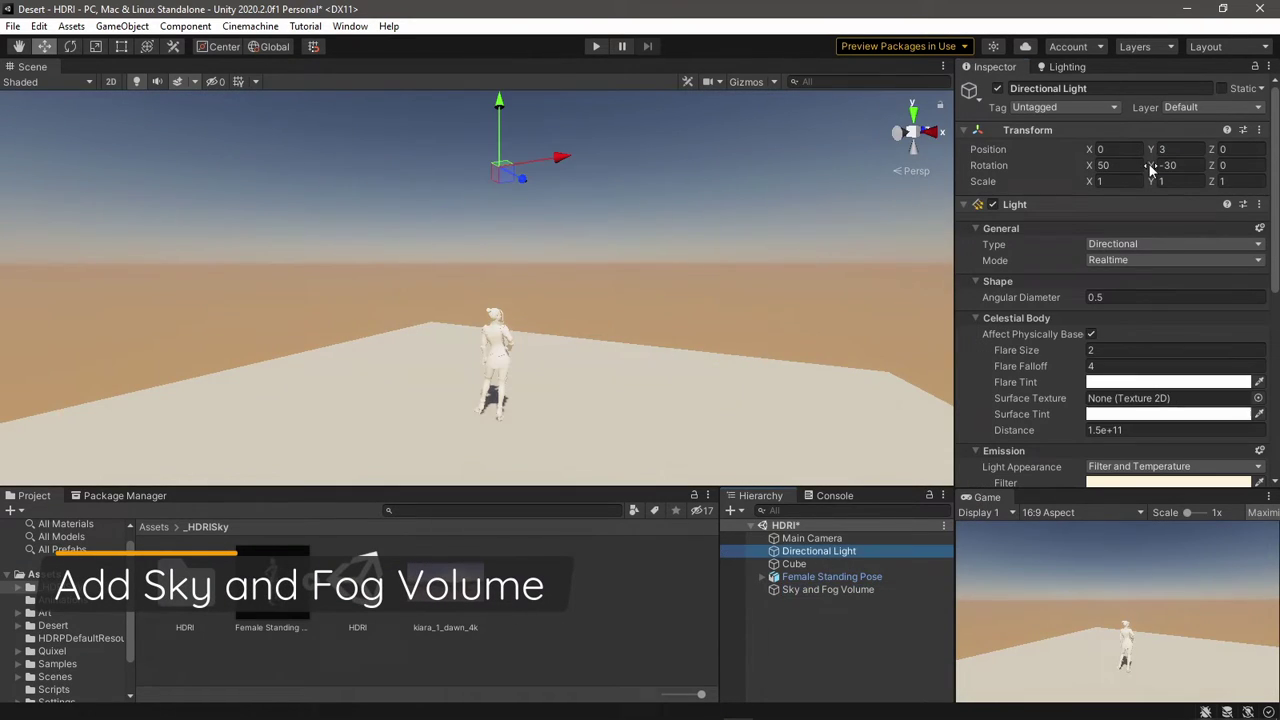
left_click_drag(1150, 165, 529, 206)
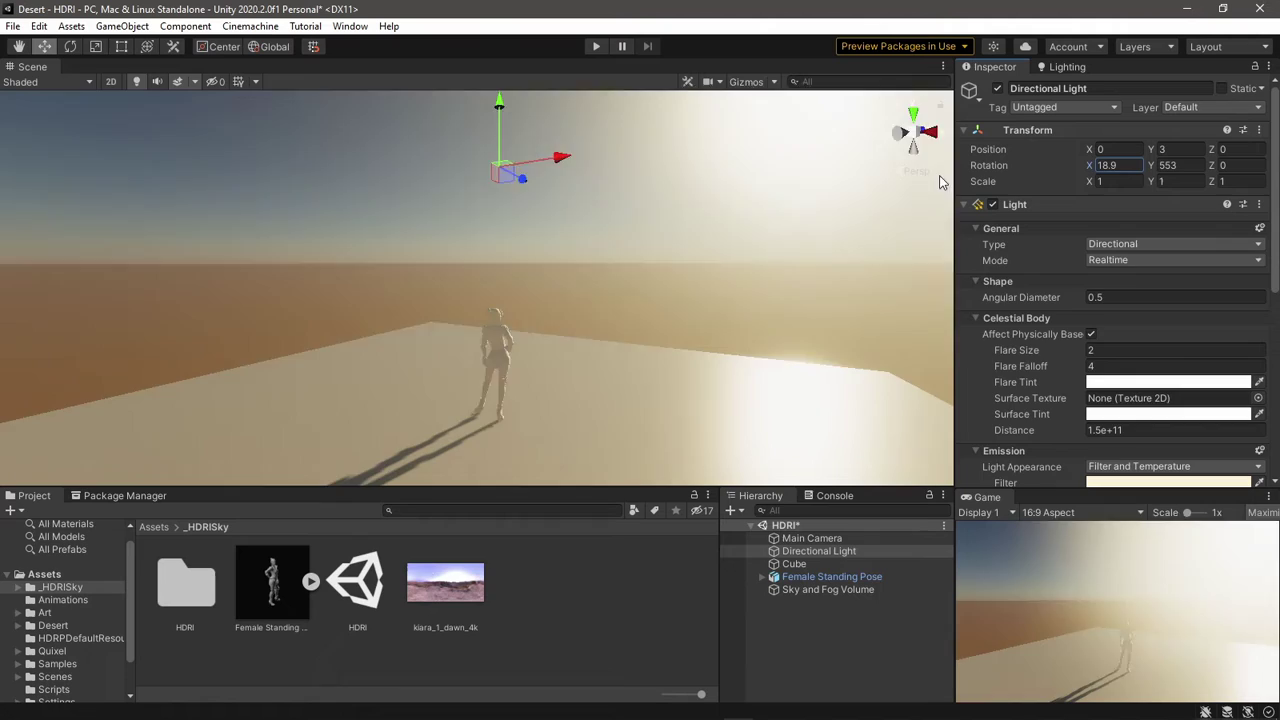
left_click(828, 589)
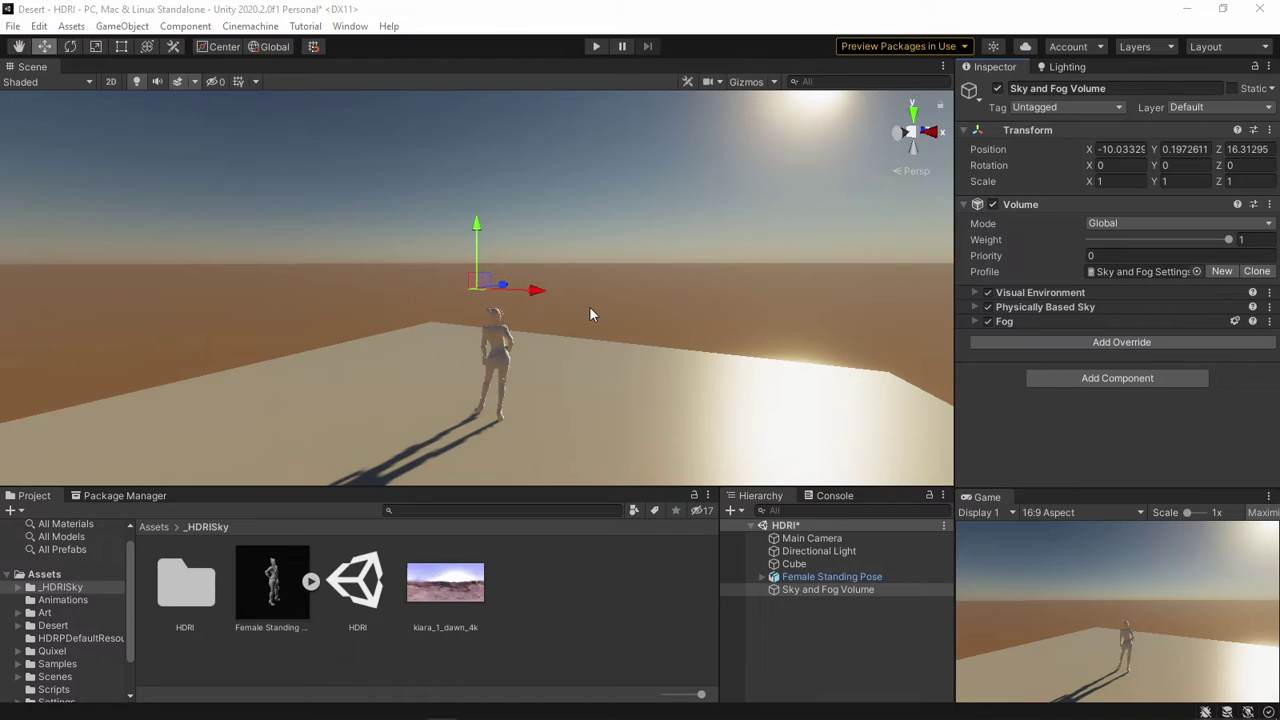
Step: Set the Sky and Fog Volume's Visual Environment sky type to HDRI Sky
left_click(974, 292)
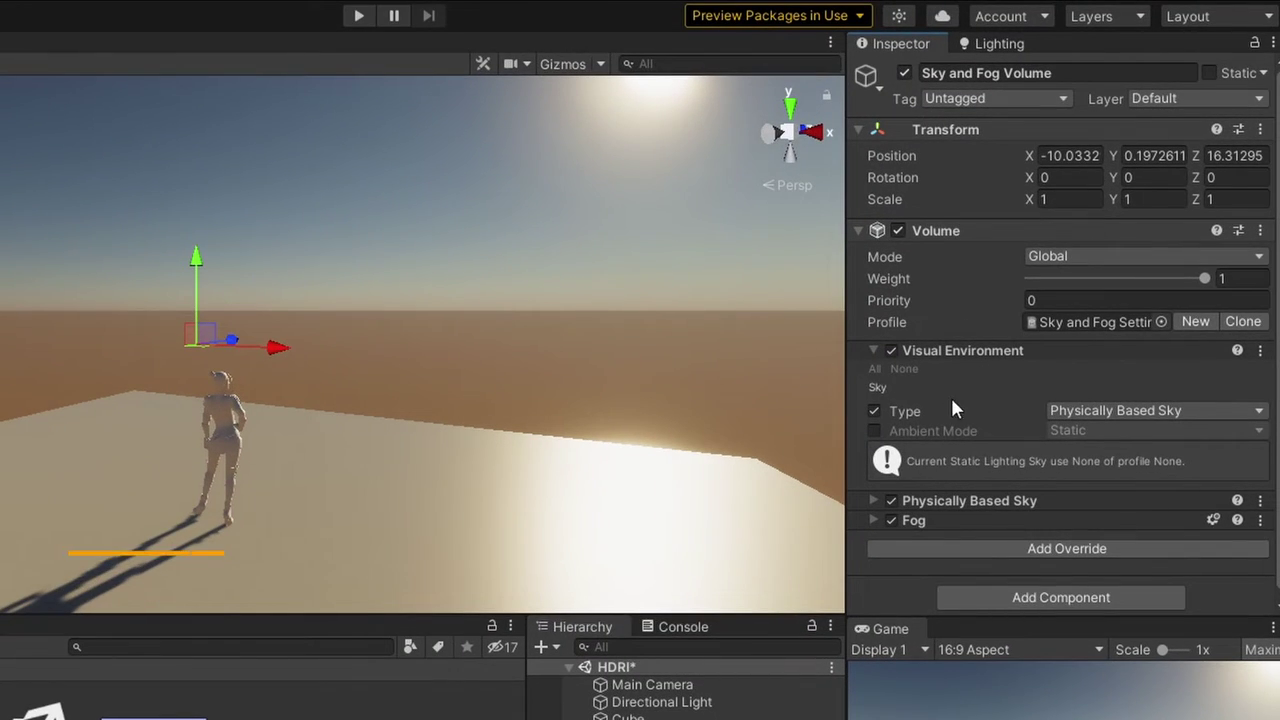
left_click(1100, 412)
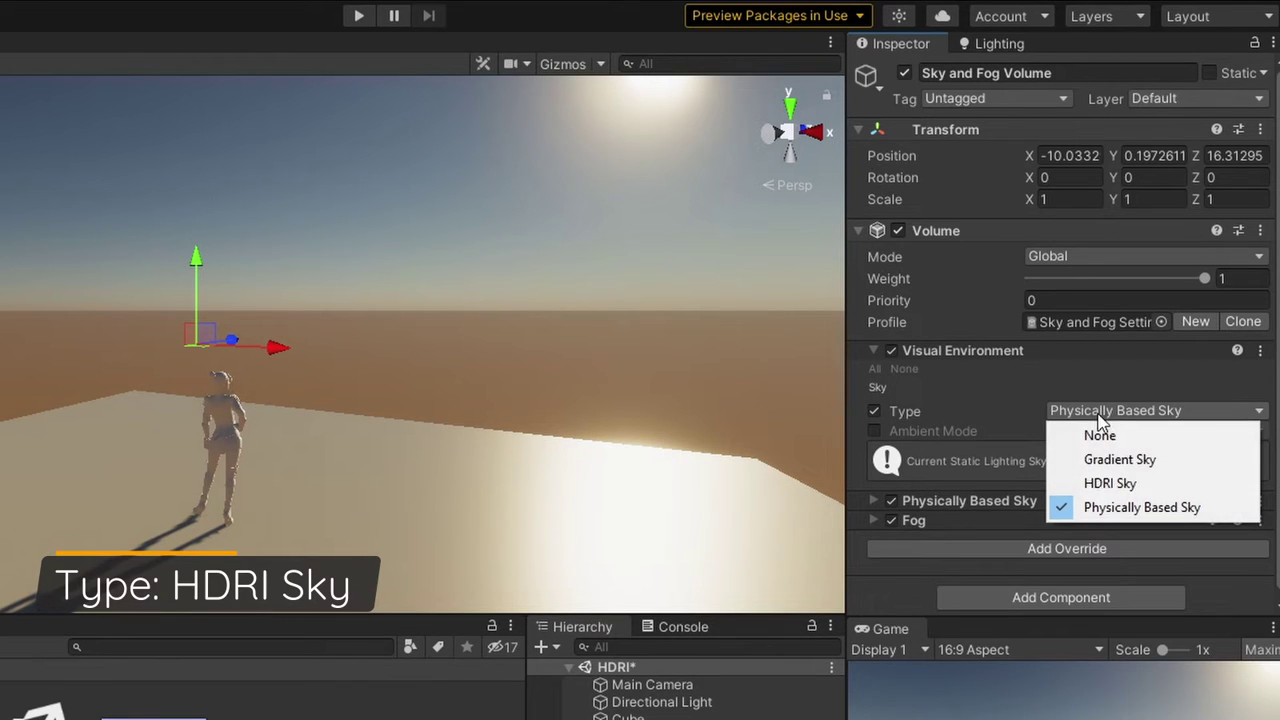
left_click(1103, 485)
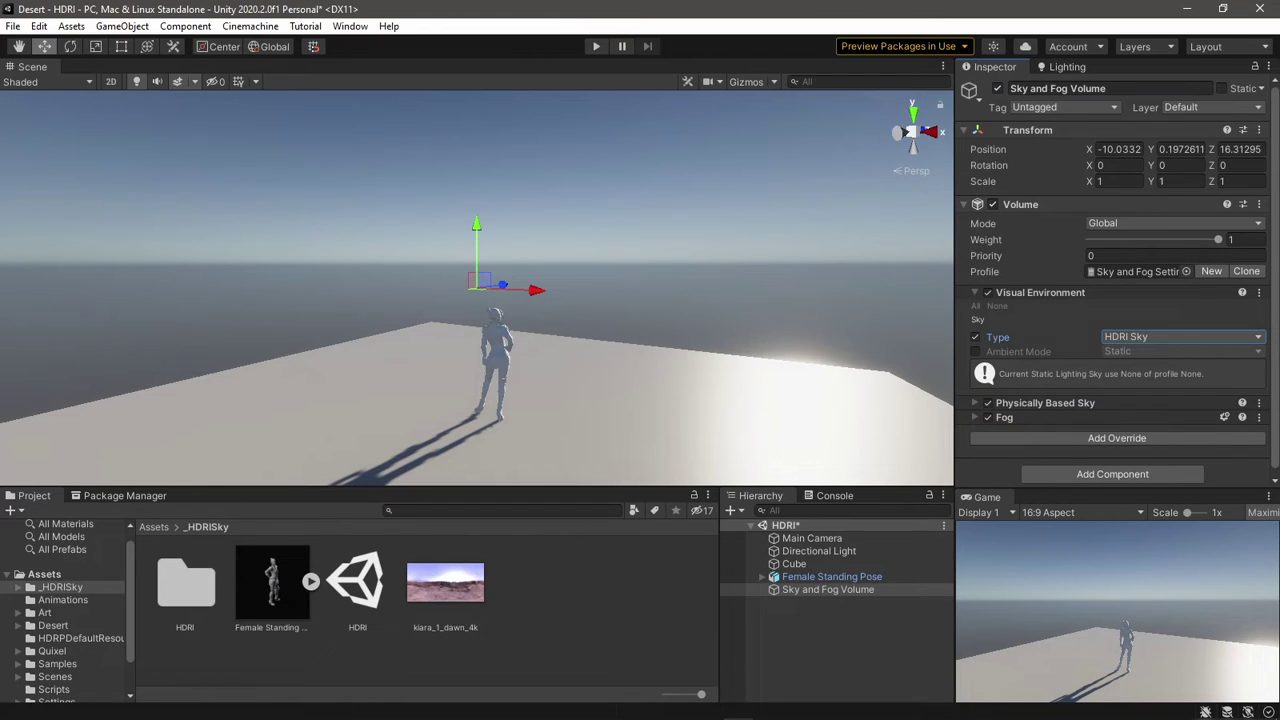
Step: Add an HDRI Sky override with Hdri Sky enabled, then find Kiara 1 Dawn on HDRI Haven
left_click(1100, 441)
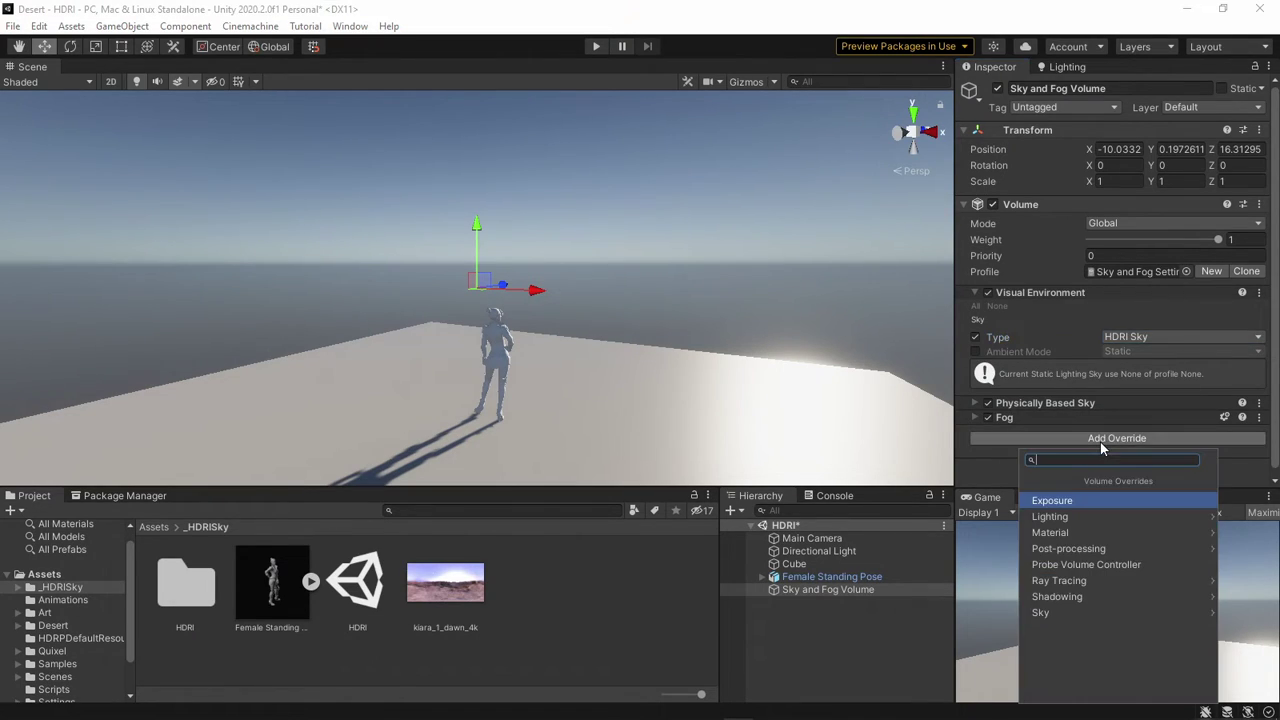
left_click(1046, 612)
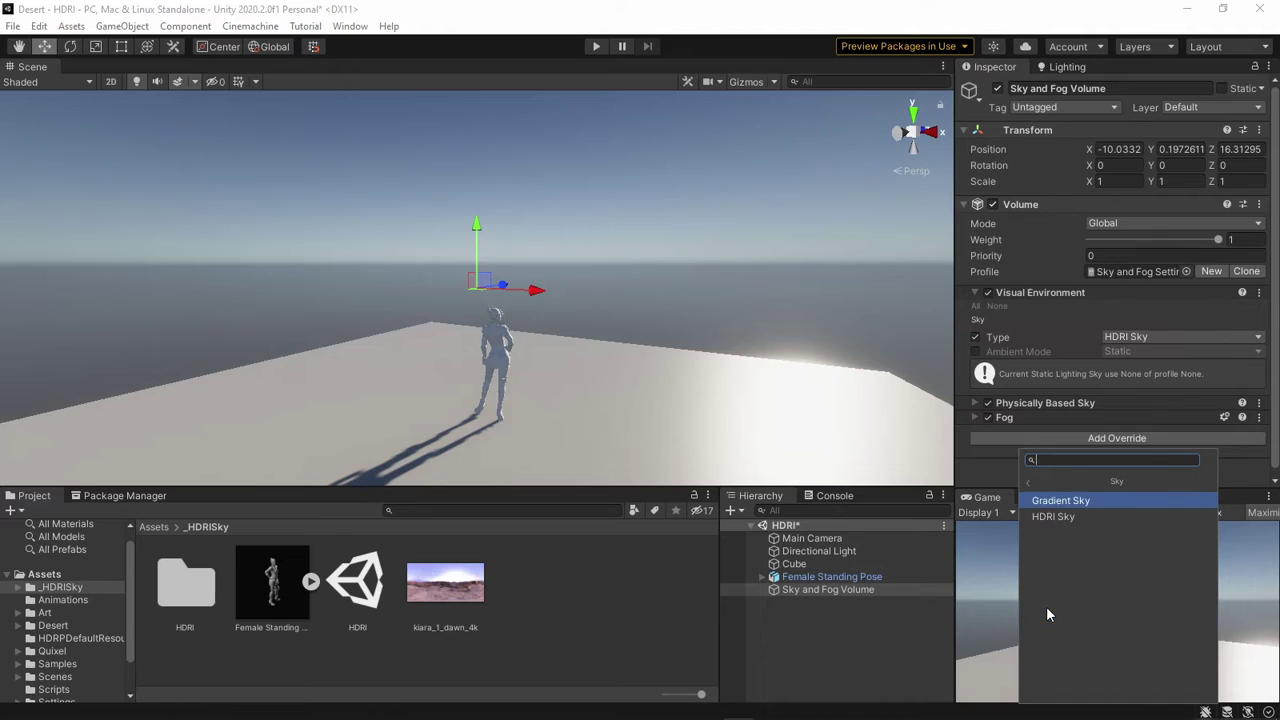
left_click(1065, 516)
scroll(1053, 459, "down", 3)
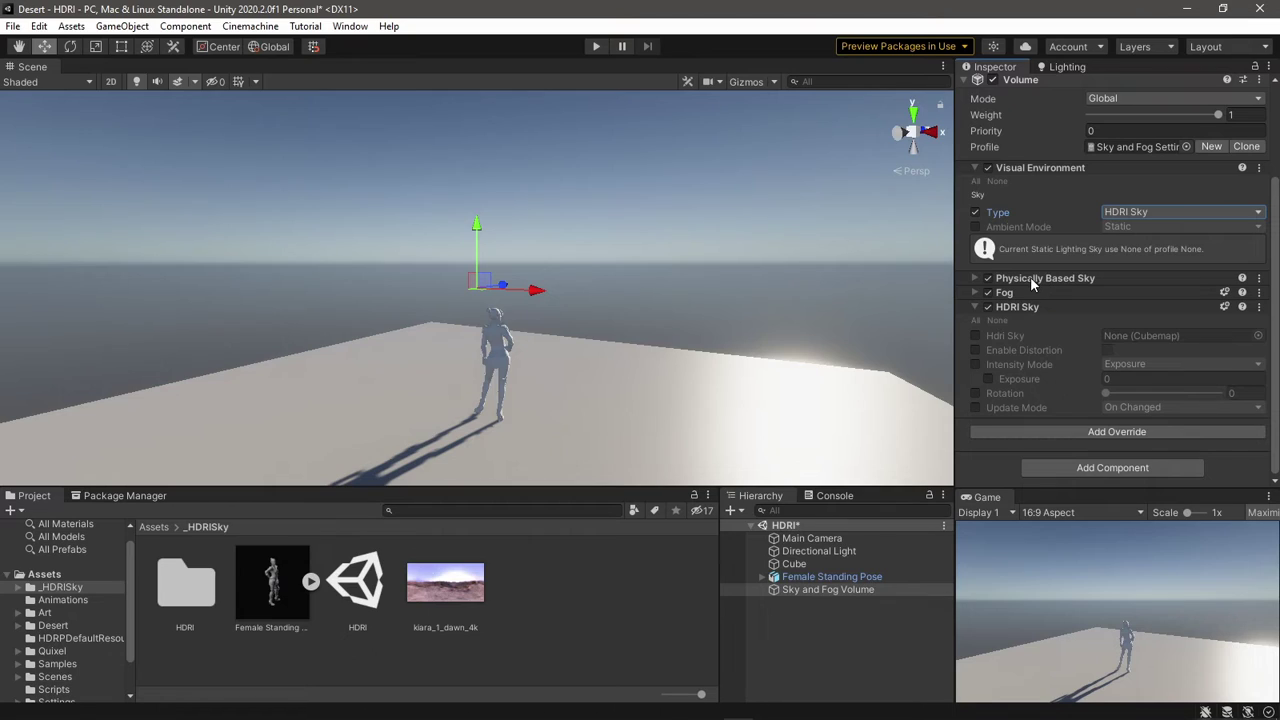
left_click(977, 335)
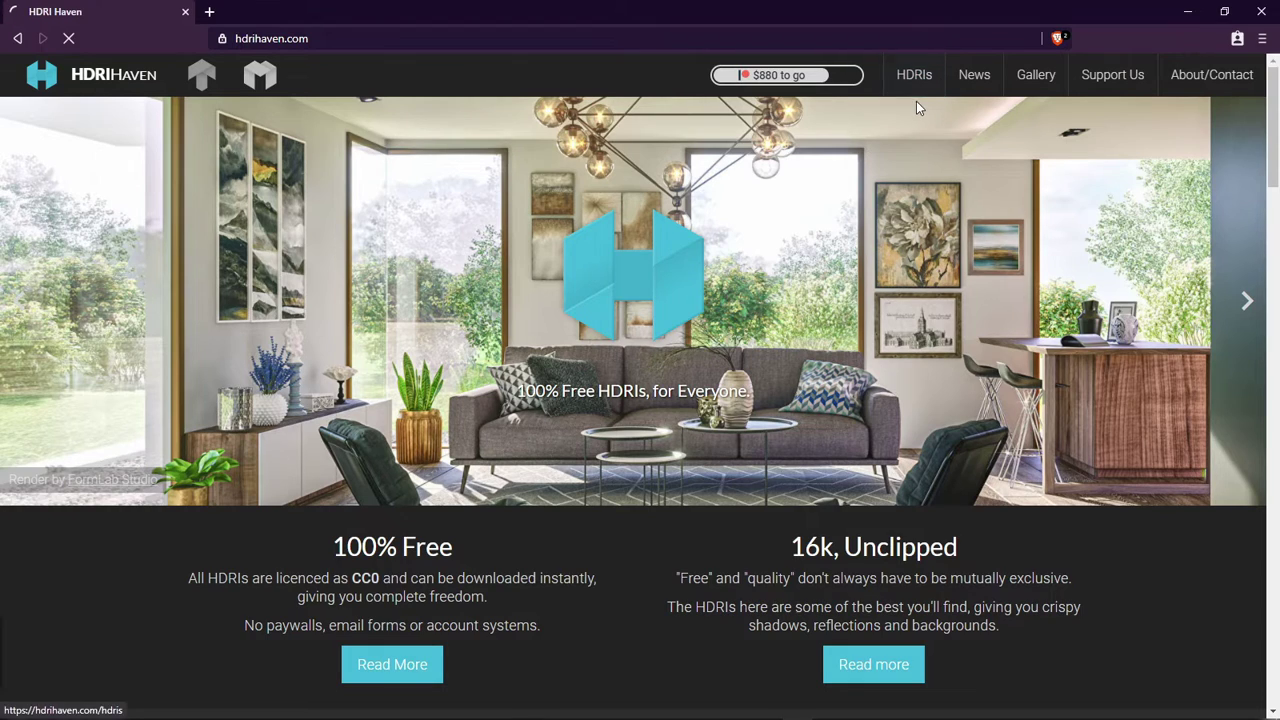
left_click(916, 88)
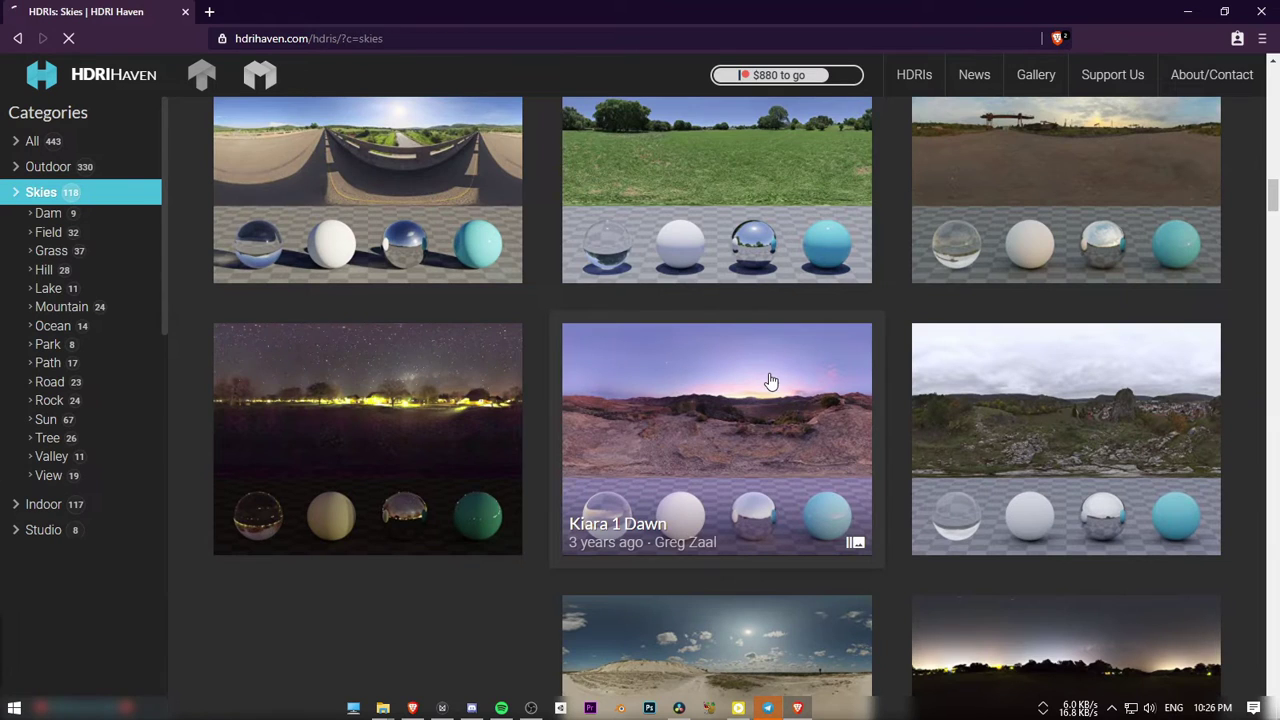
left_click(769, 380)
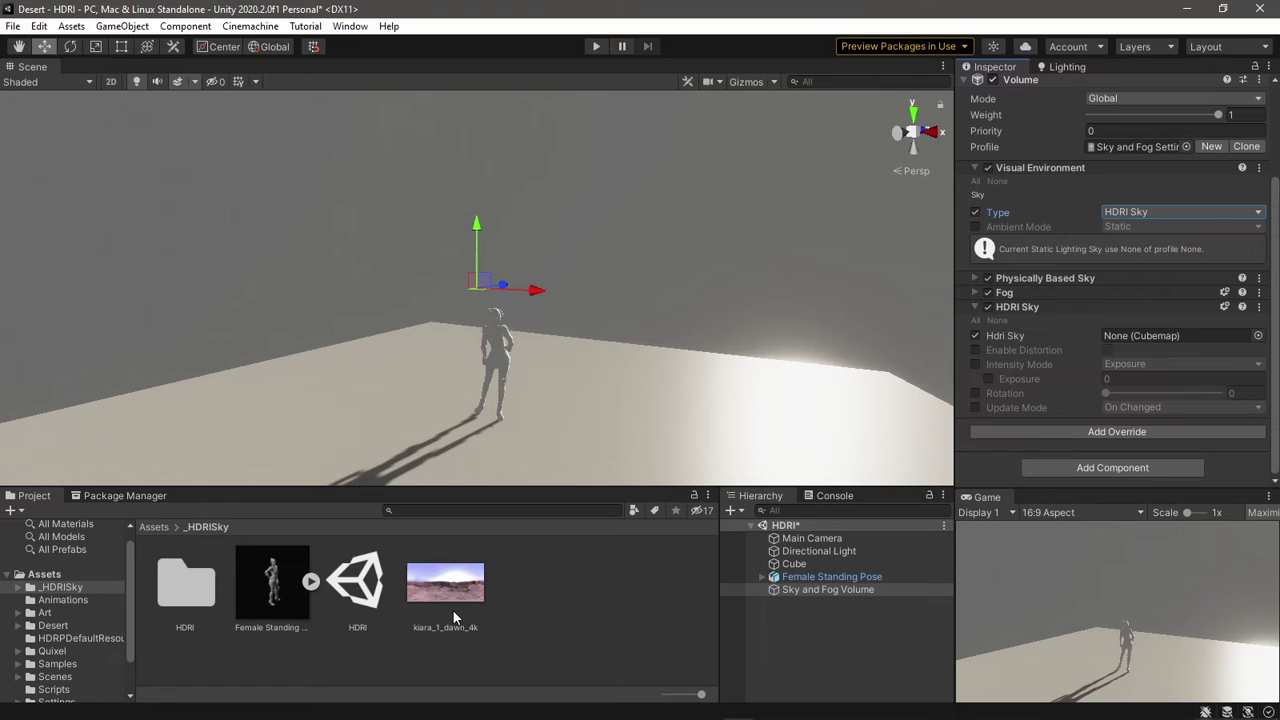
Step: Reimport the kiara_1_dawn_4k texture with Texture Shape set to Cube
left_click(452, 612)
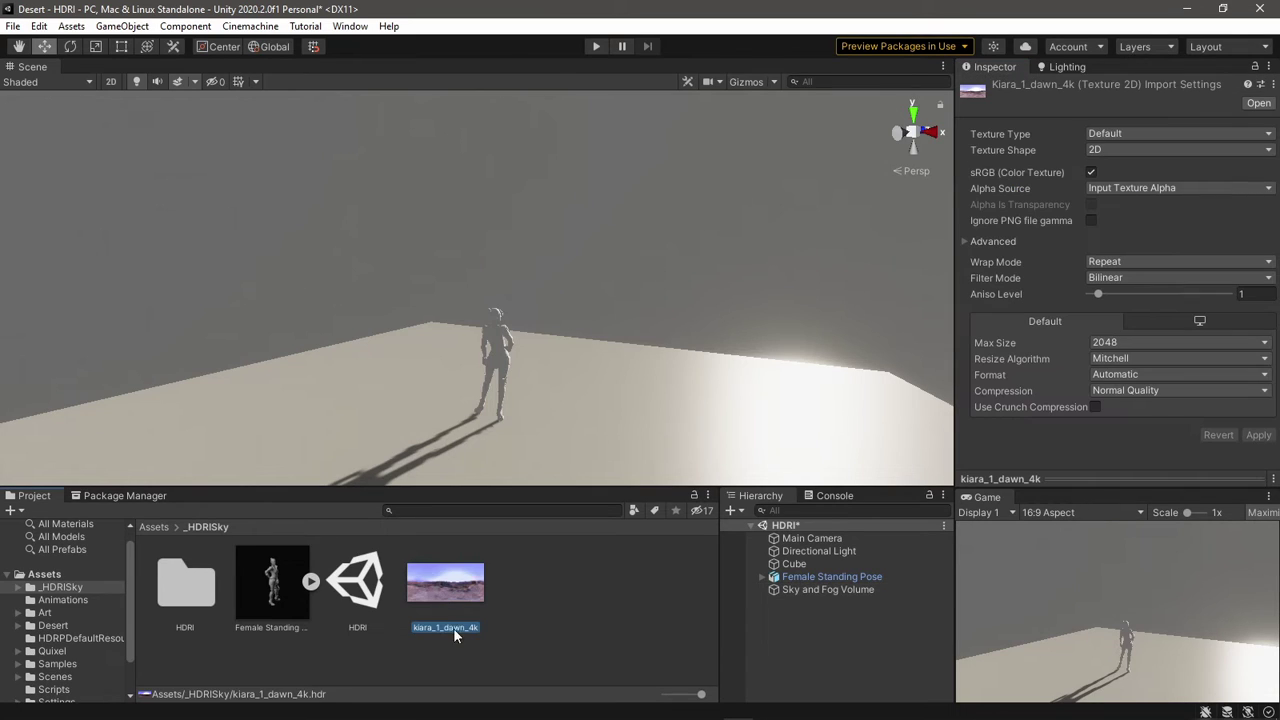
left_click(1110, 150)
left_click(1124, 187)
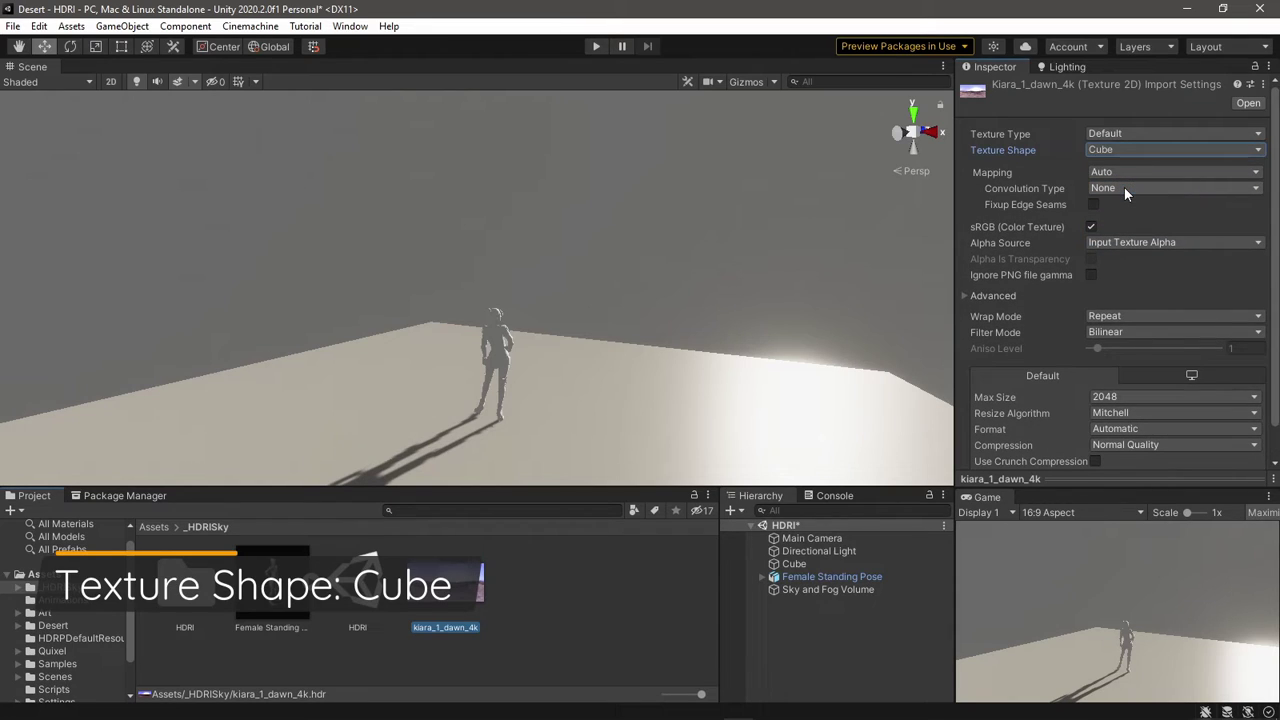
scroll(1193, 410, "down", 1)
left_click(1248, 455)
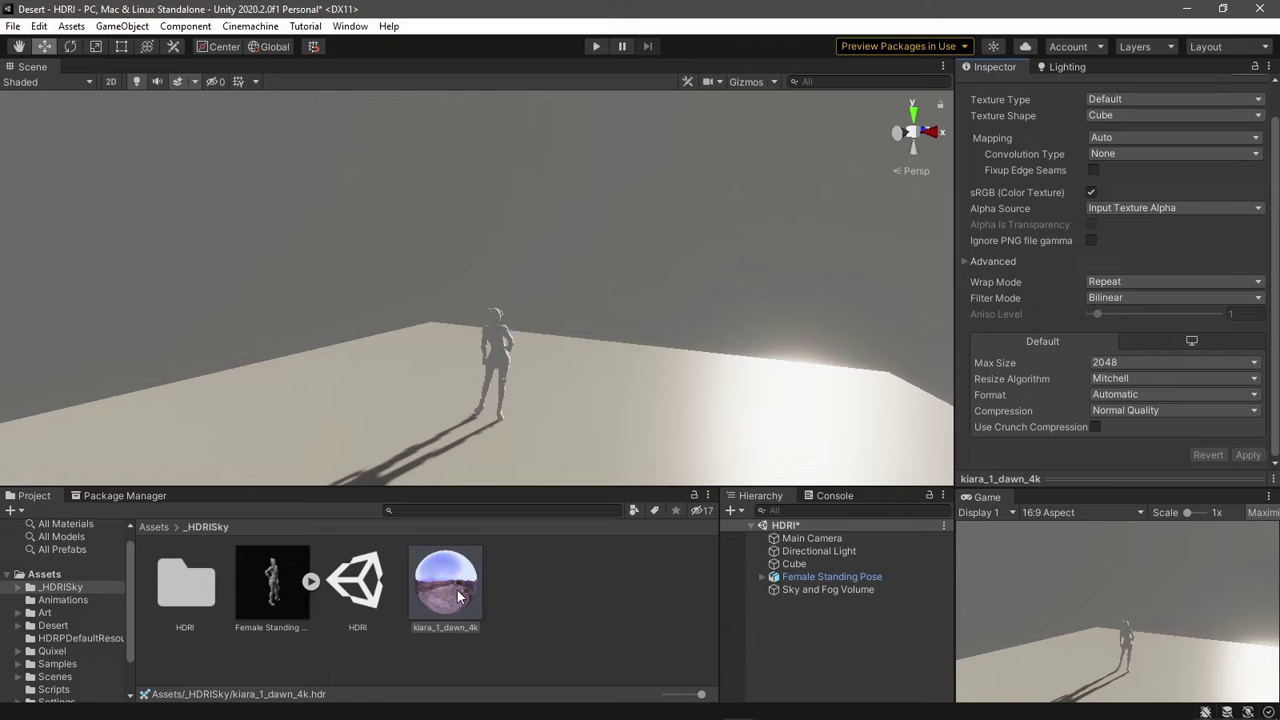
Step: Assign kiara_1_dawn_4k as the volume's Hdri Sky cubemap and enable Intensity Mode
left_click(812, 591)
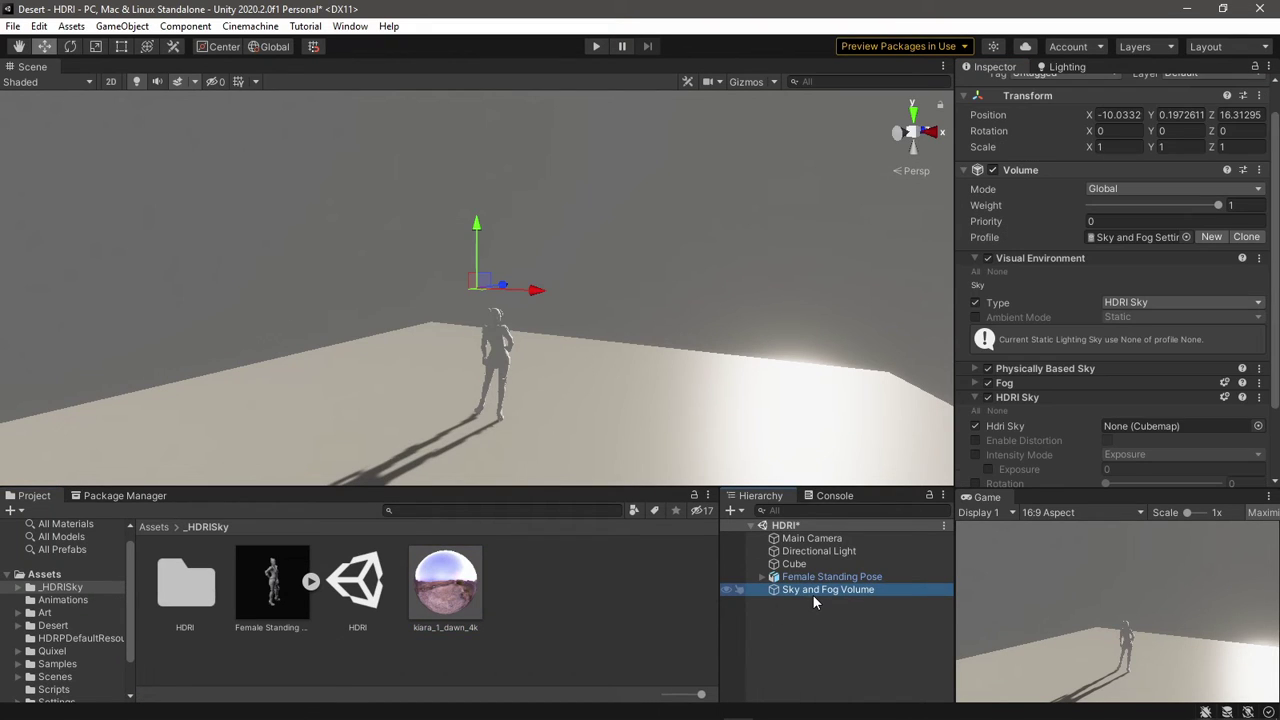
scroll(1055, 436, "down", 2)
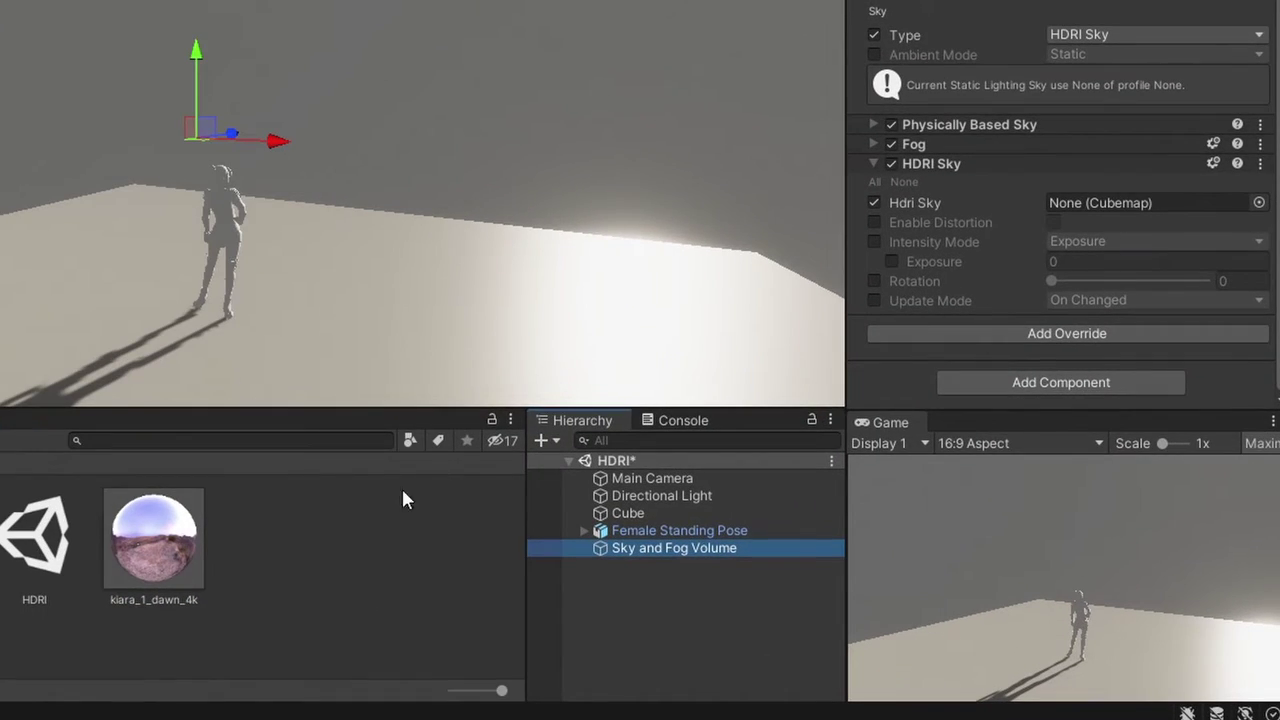
left_click_drag(154, 540, 1089, 210)
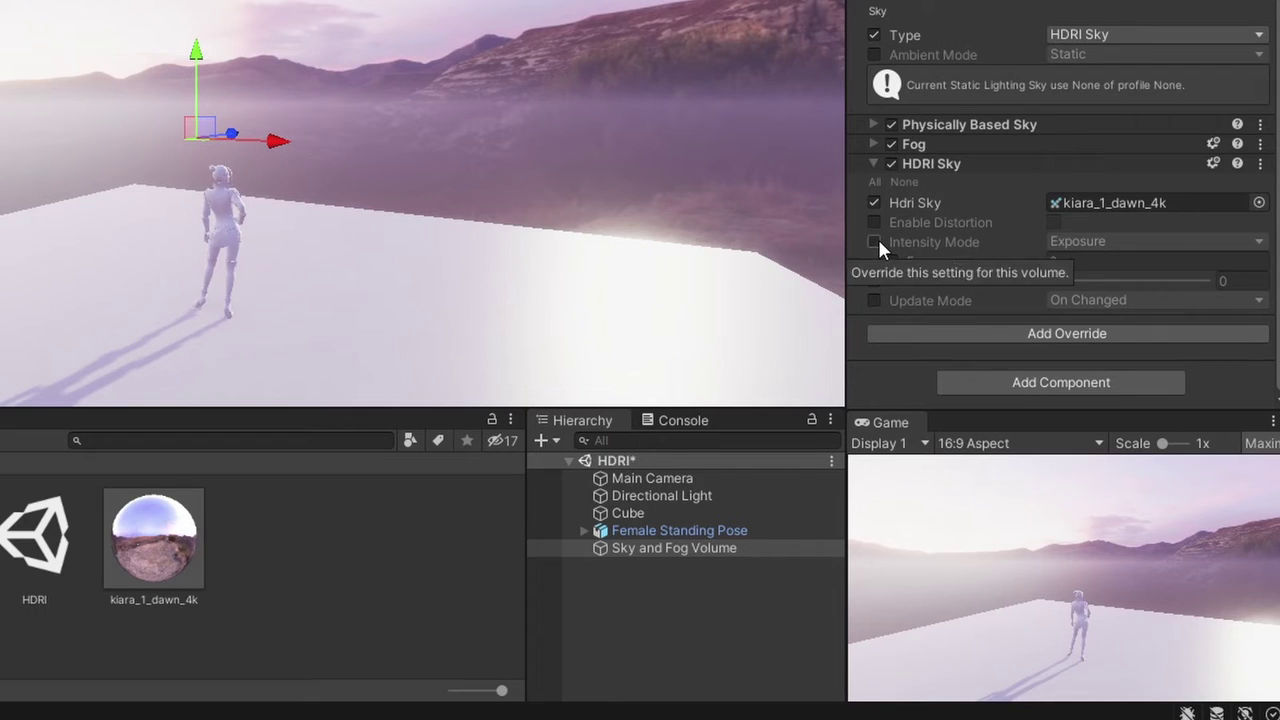
left_click(875, 242)
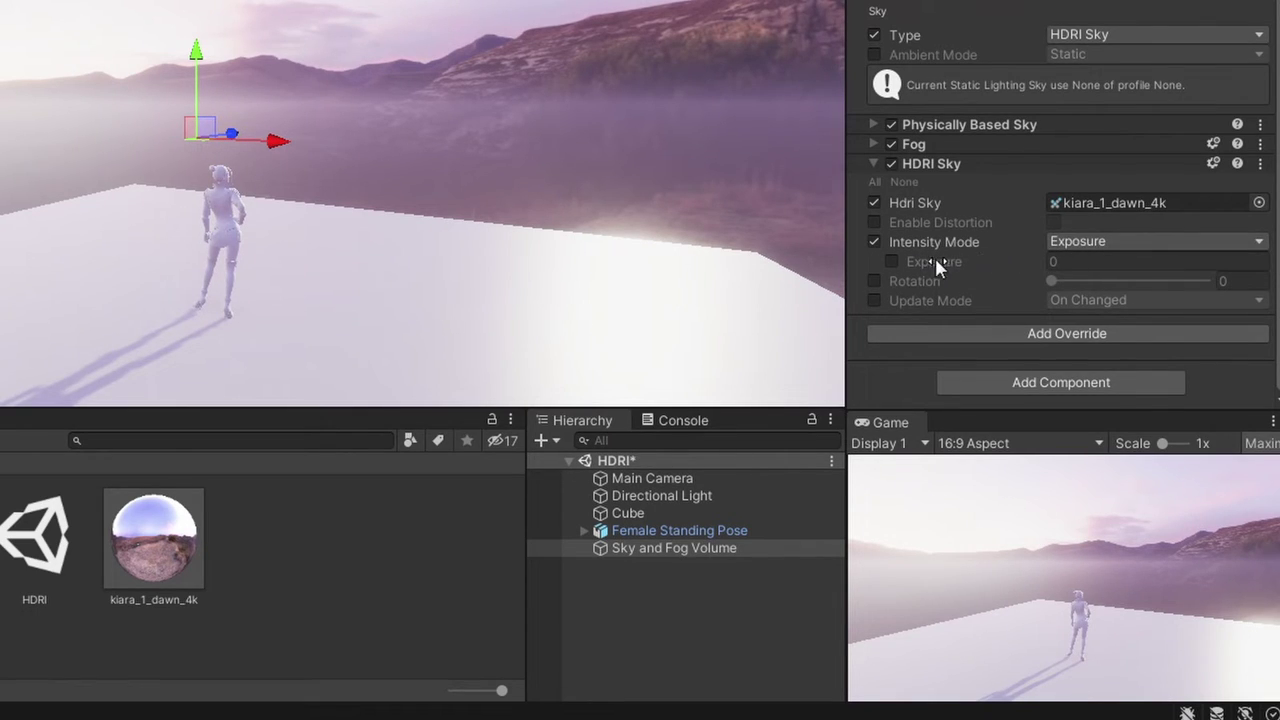
Step: Set the HDRI sky intensity mode to Lux with a desired value of 400
left_click(1098, 250)
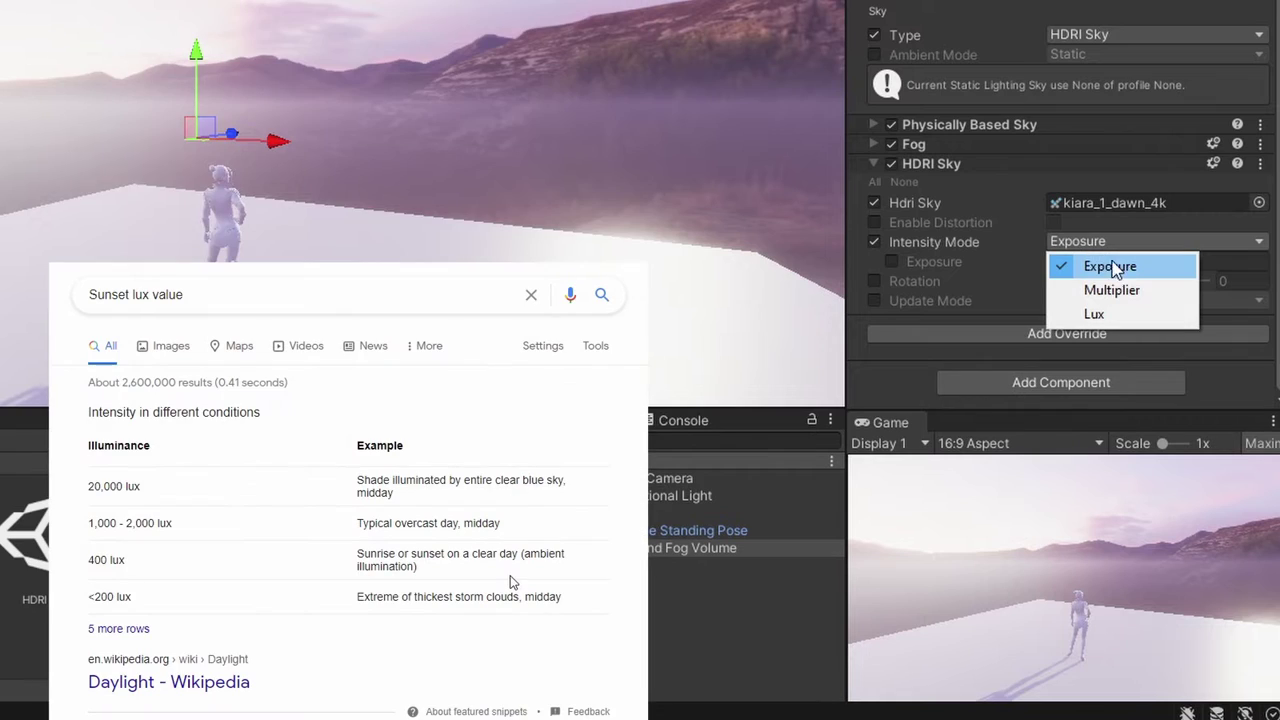
left_click(1094, 313)
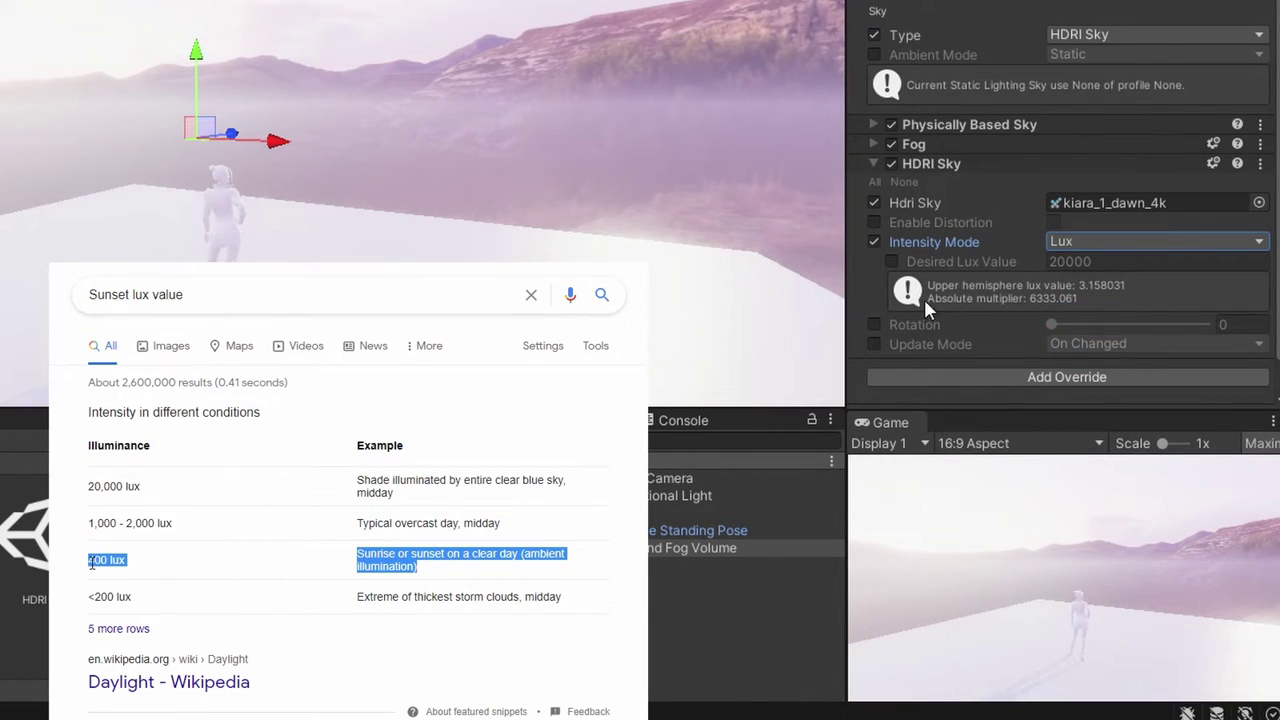
left_click(1133, 261)
type("400")
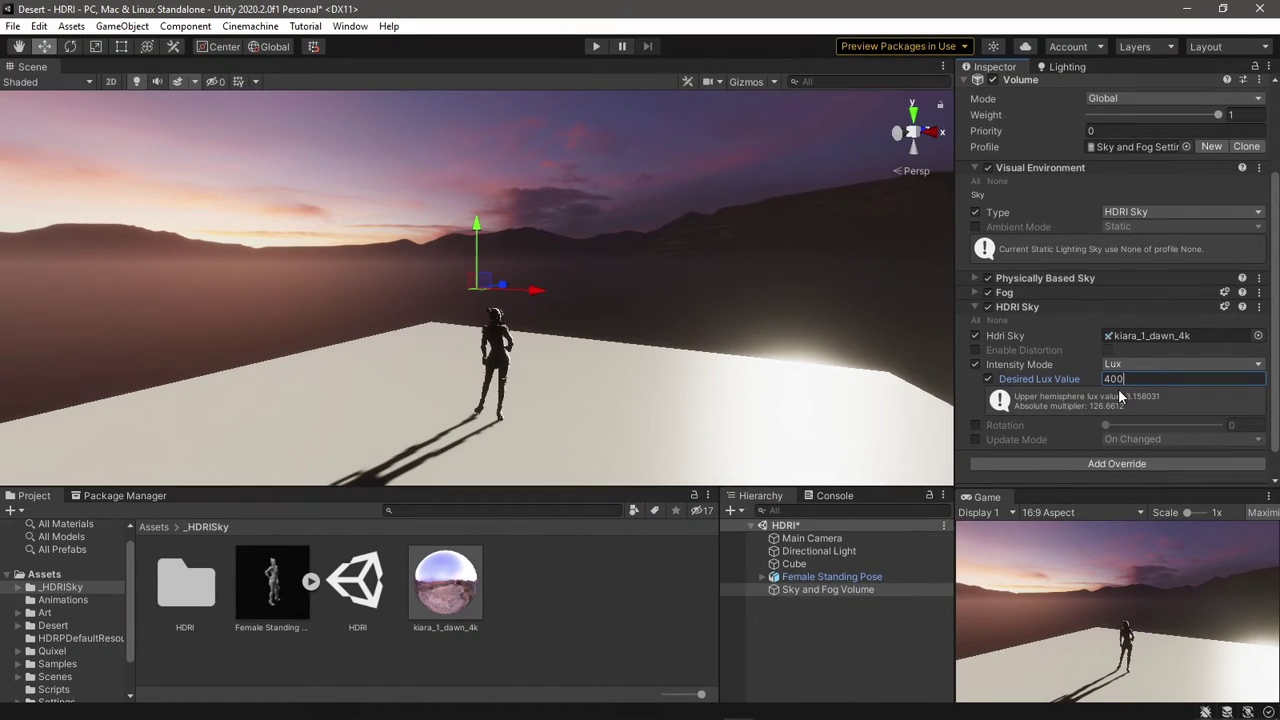
Step: Enable the HDRI sky Rotation override and rotate the sky to about 77
left_click(975, 425)
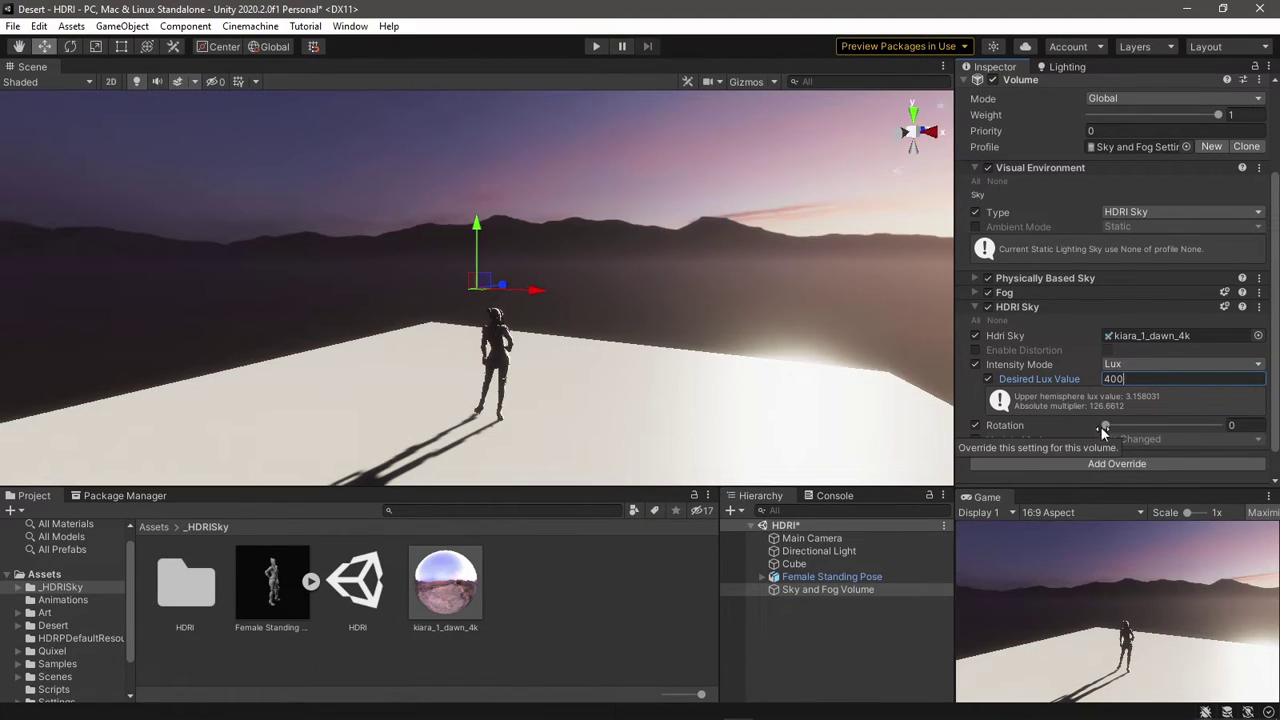
left_click(1105, 428)
left_click_drag(1105, 428, 1160, 428)
left_click(819, 551)
Step: Set the Directional Light intensity to 400 and tilt the view up toward the sky and hills
left_click_drag(1240, 243, 1120, 243)
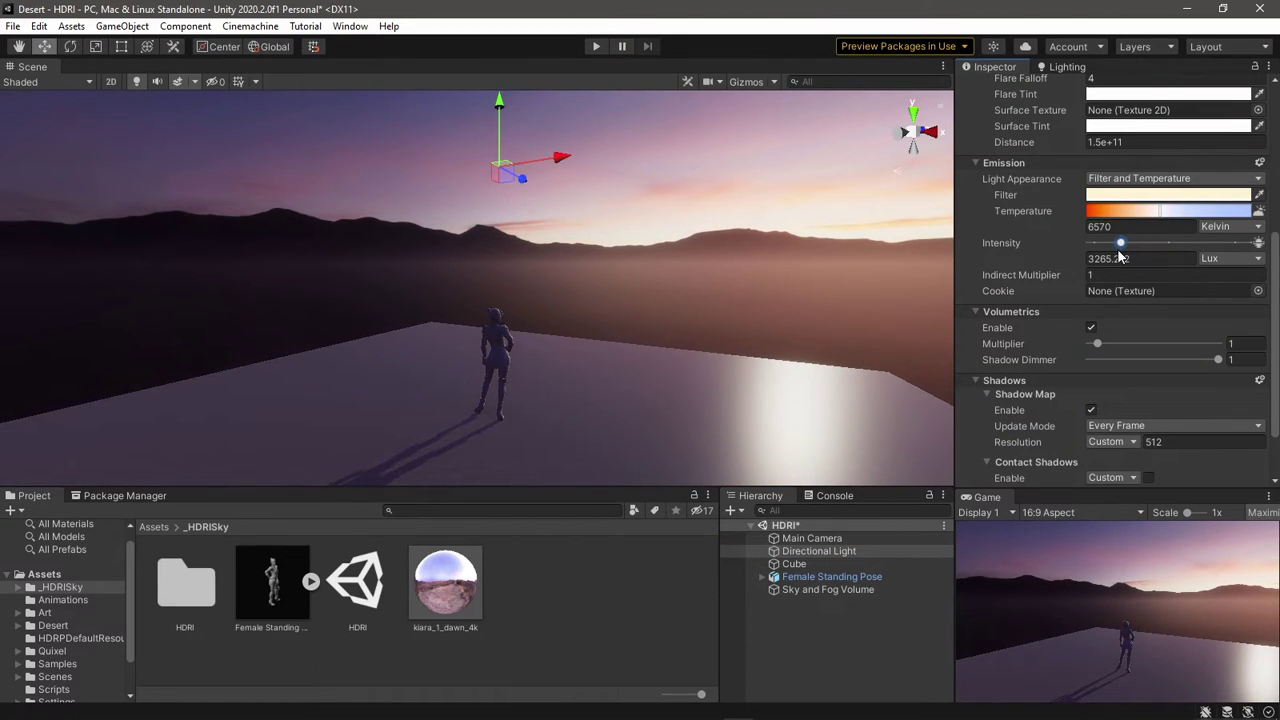
left_click(1130, 258)
type("400")
left_click(853, 631)
scroll(620, 420, "up", 4)
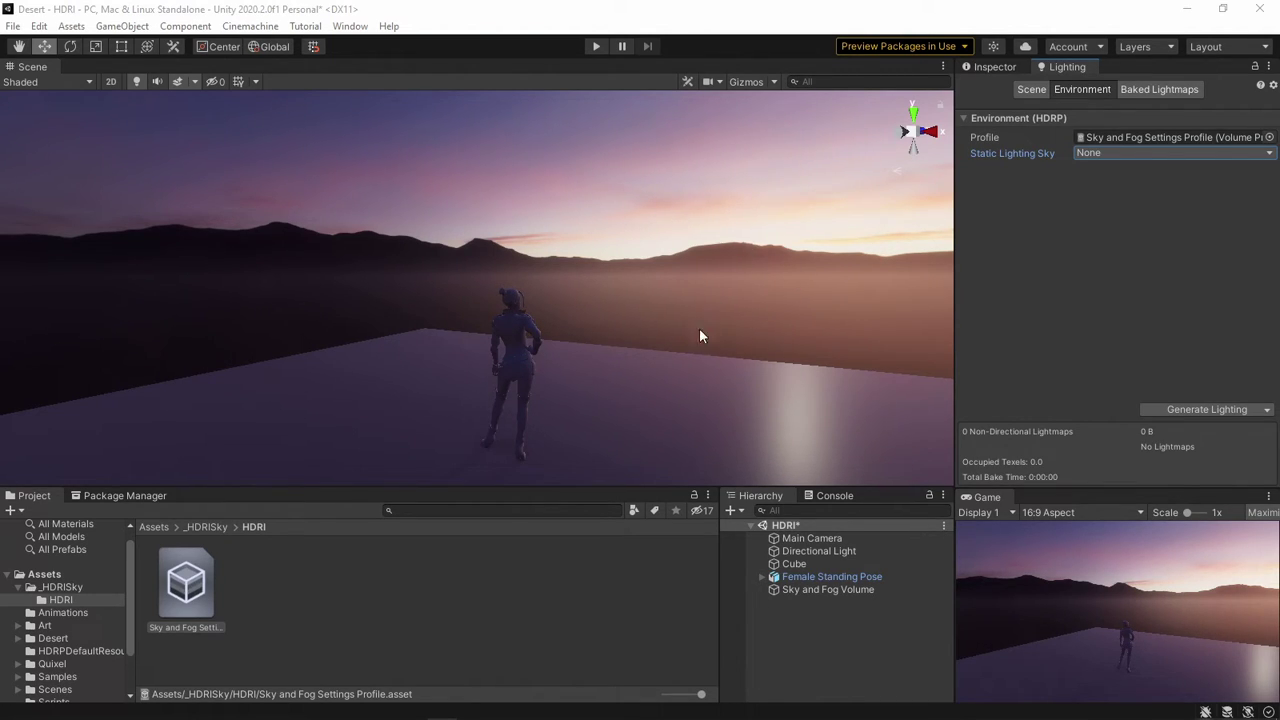
right_click_drag(700, 354, 265, 305)
Step: Switch the Sky and Fog Volume's sky type to Physically Based Sky
left_click(828, 589)
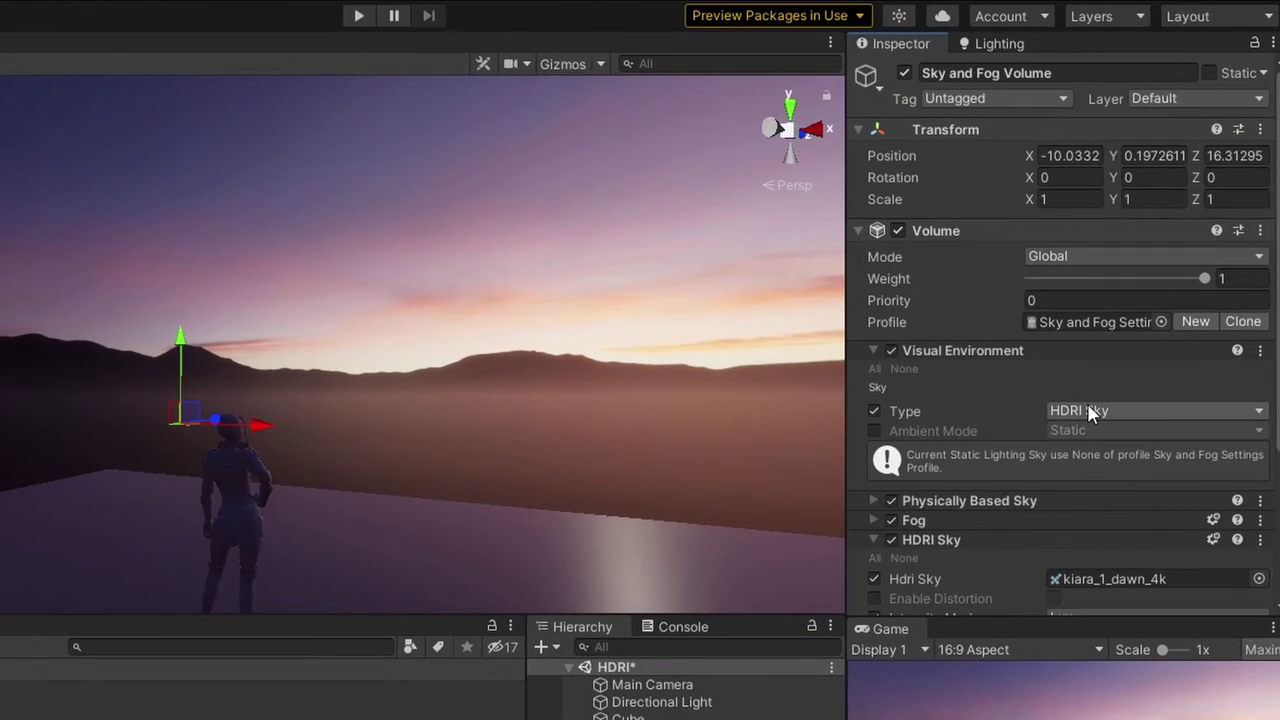
left_click(1090, 412)
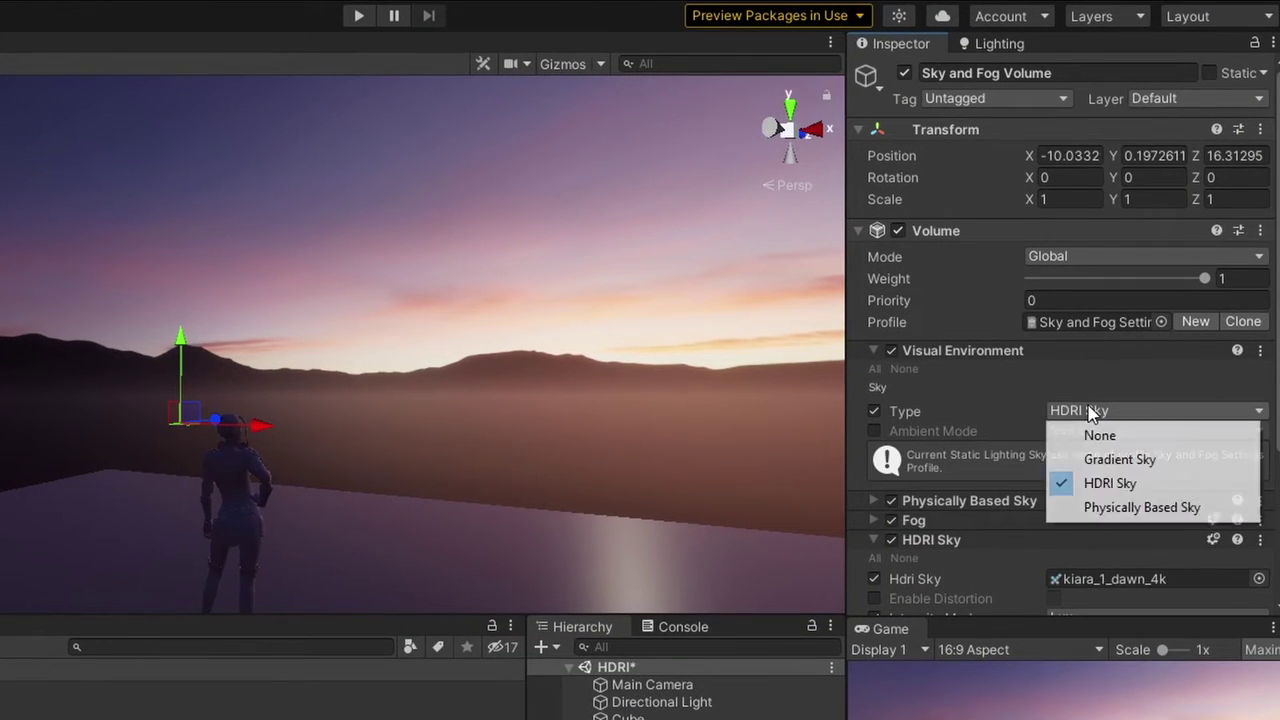
left_click(1105, 510)
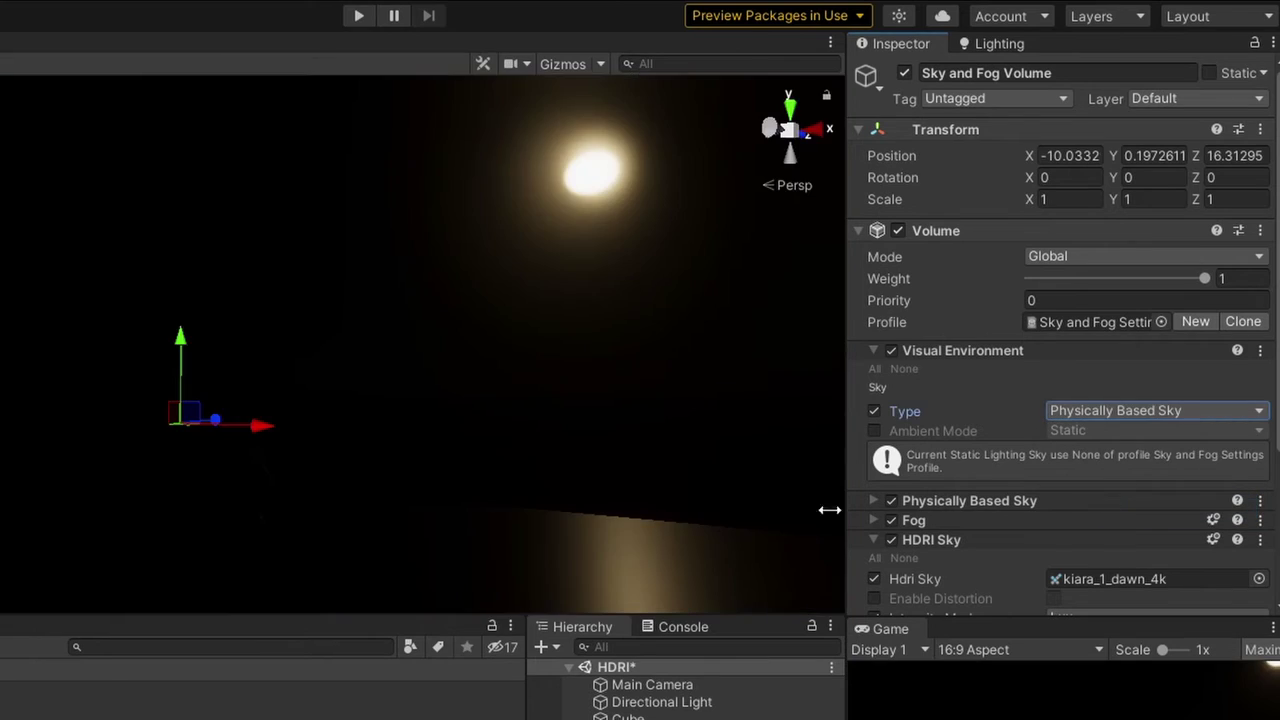
right_click_drag(598, 212, 602, 245)
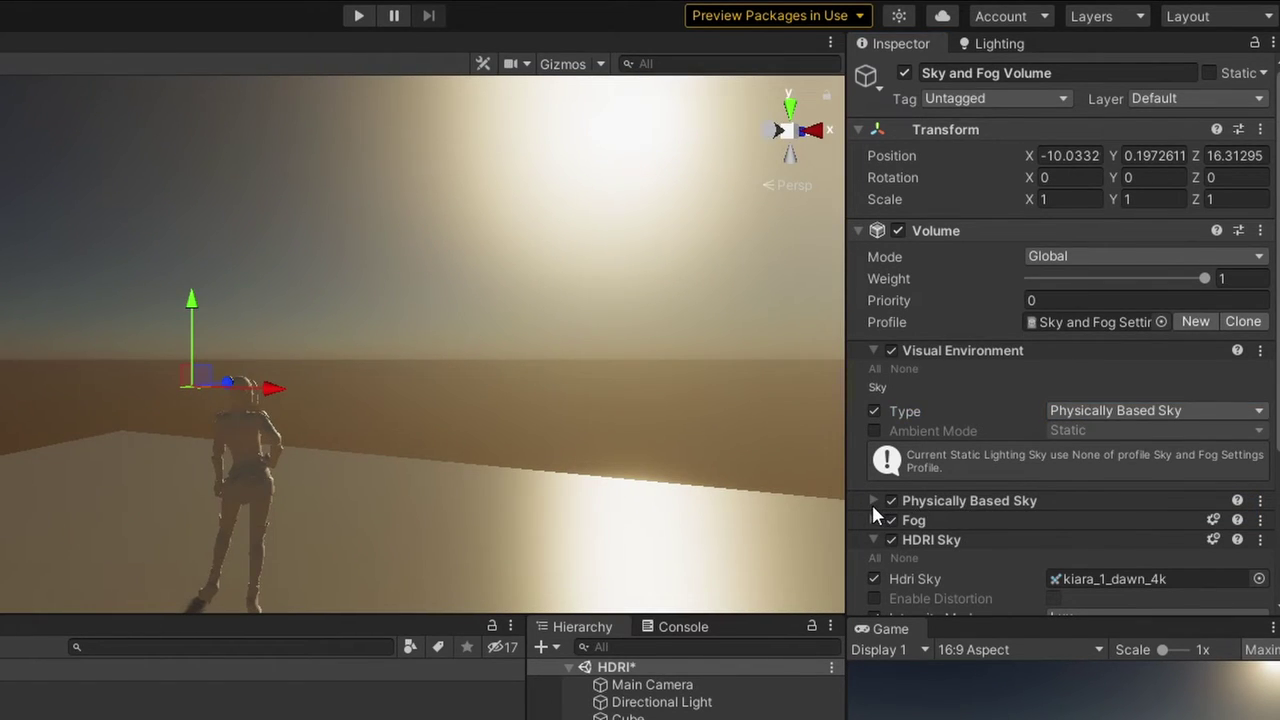
Step: Use kiara_1_dawn_4k as the space emission texture with a multiplier of 1000
left_click(872, 503)
scroll(862, 400, "down", 8)
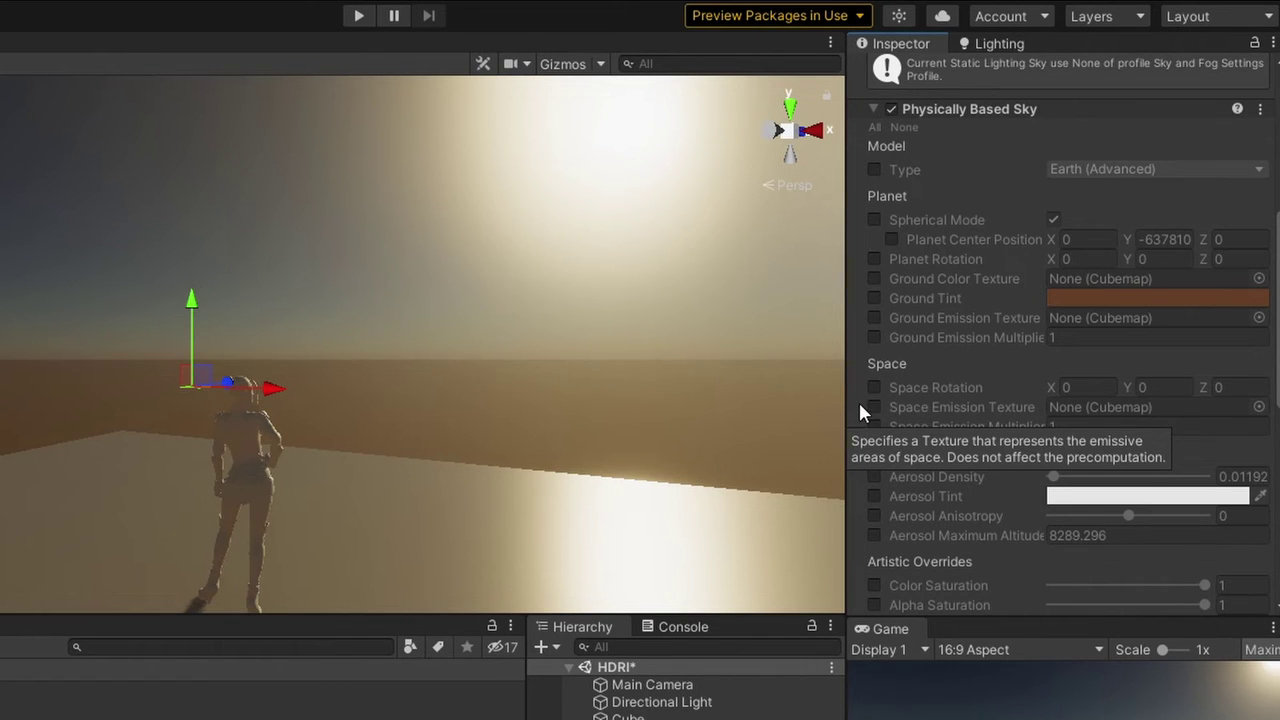
left_click(875, 407)
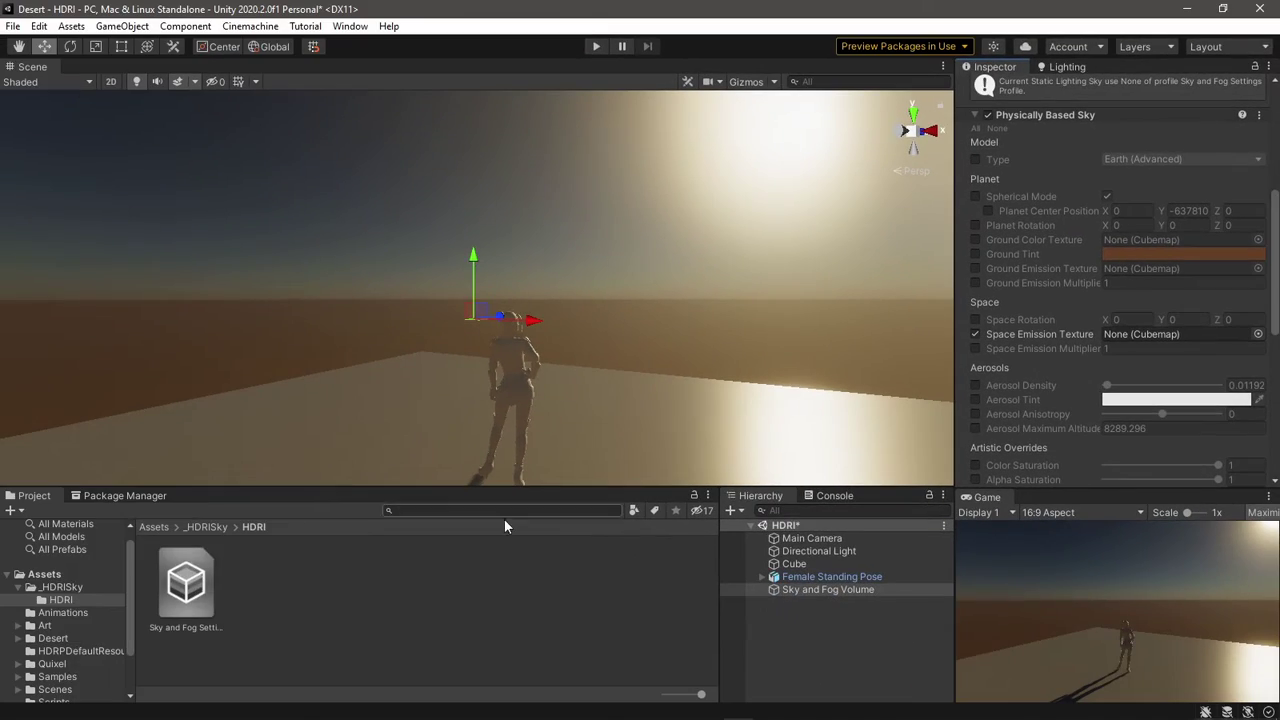
left_click(205, 526)
left_click_drag(445, 585, 1128, 336)
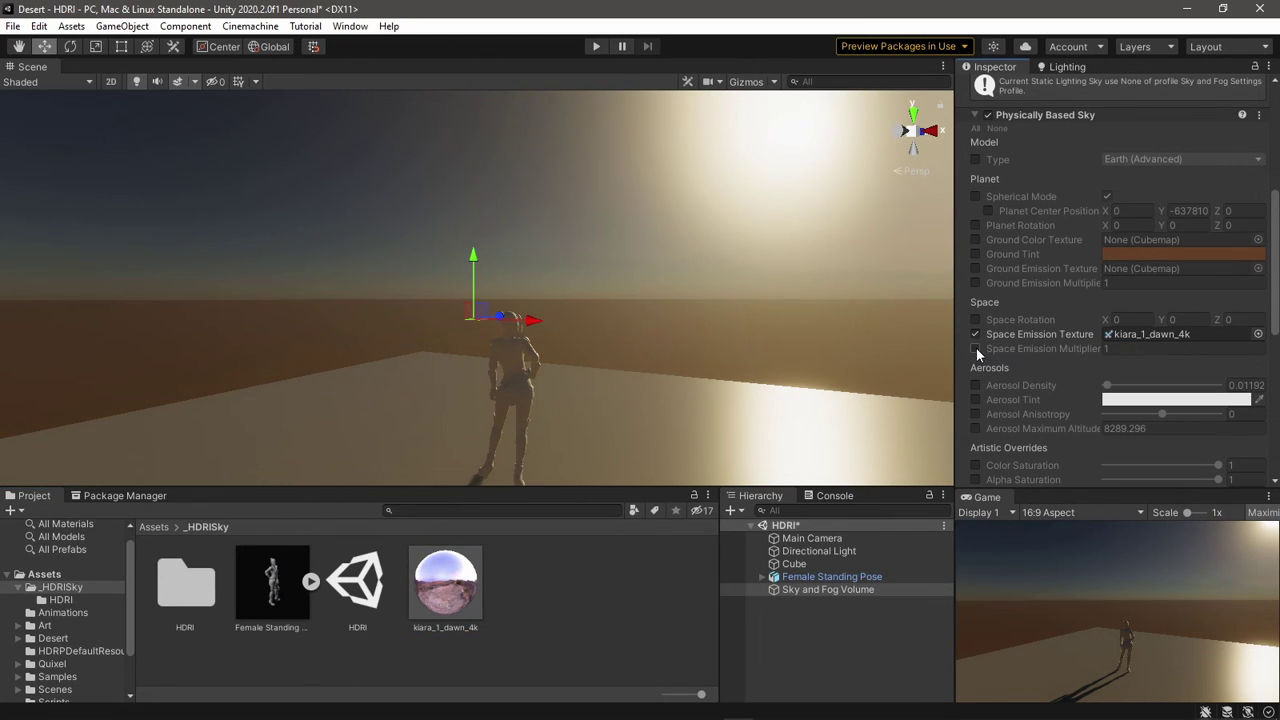
left_click(976, 348)
left_click(1140, 348)
type("1000")
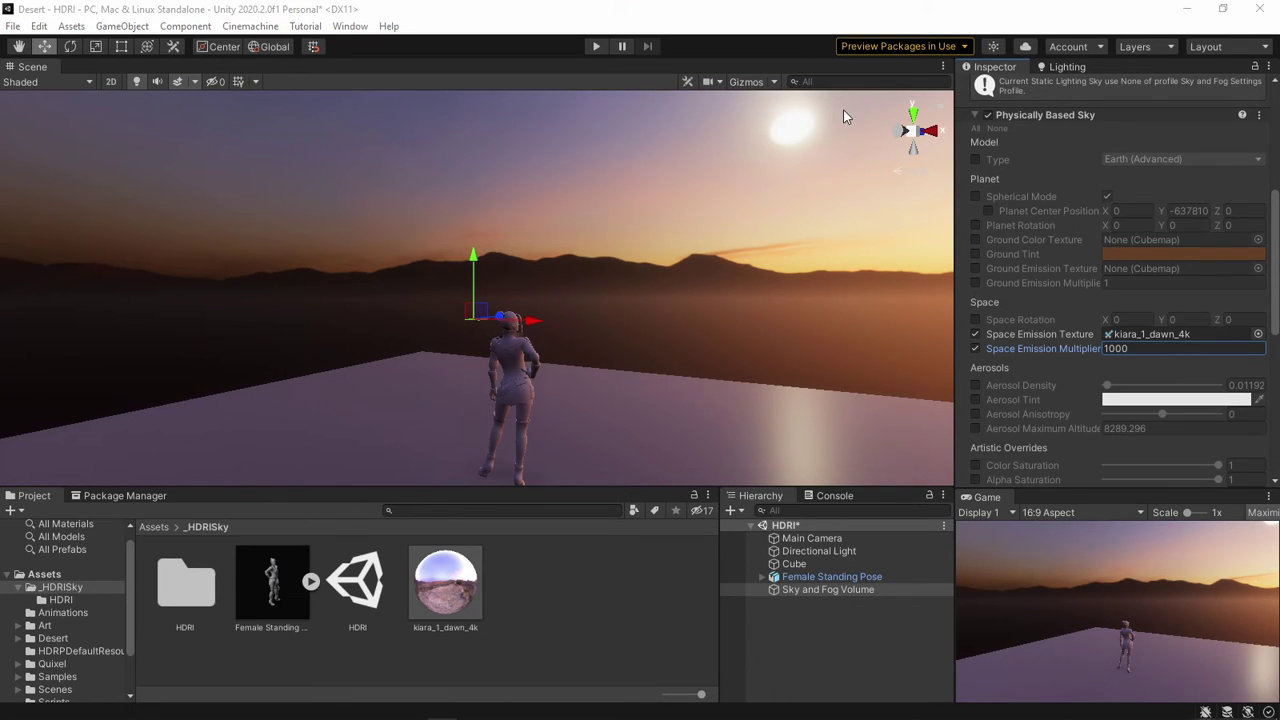
Step: Rotate the Directional Light to X 6.6, Y 575.89 so the sun sits low over the mountains
left_click(808, 551)
mouse_move(1153, 165)
left_mouse_down()
mouse_move(1215, 181)
mouse_move(1166, 149)
left_mouse_up()
left_click_drag(1089, 165, 591, 300)
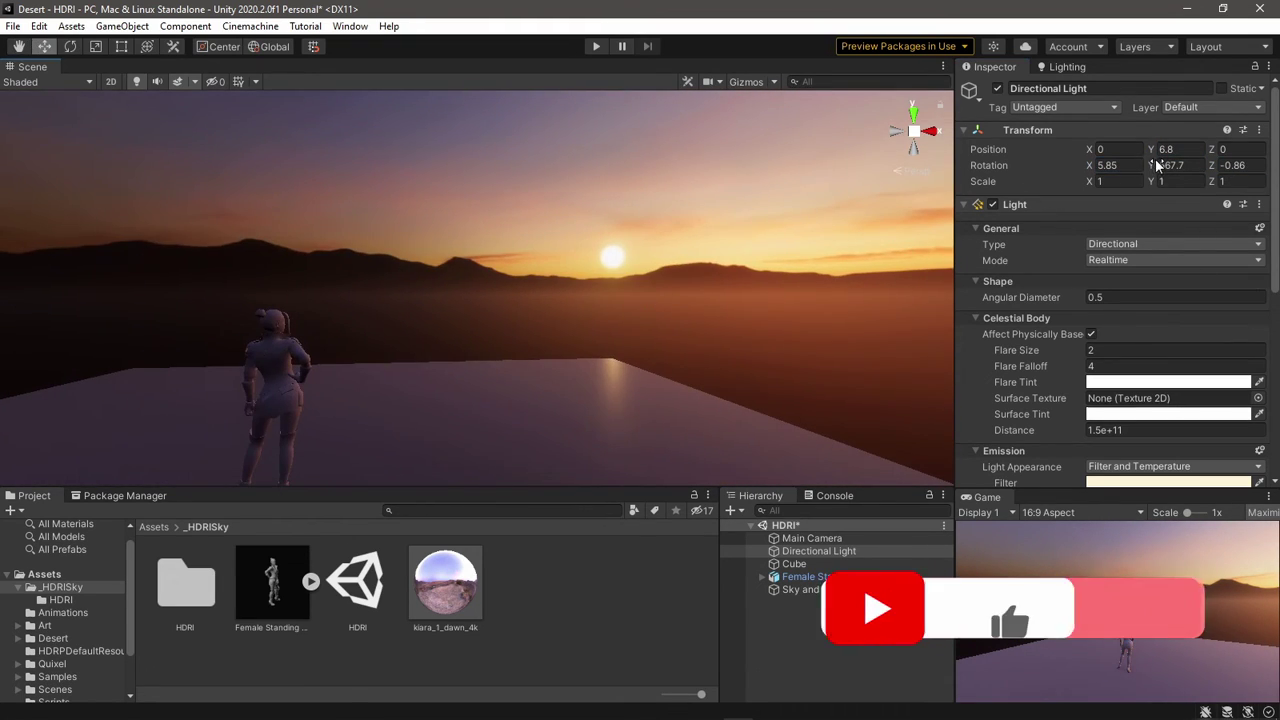
left_click_drag(1157, 166, 1175, 166)
left_click_drag(1089, 166, 1069, 149)
left_click_drag(900, 360, 591, 376, "alt")
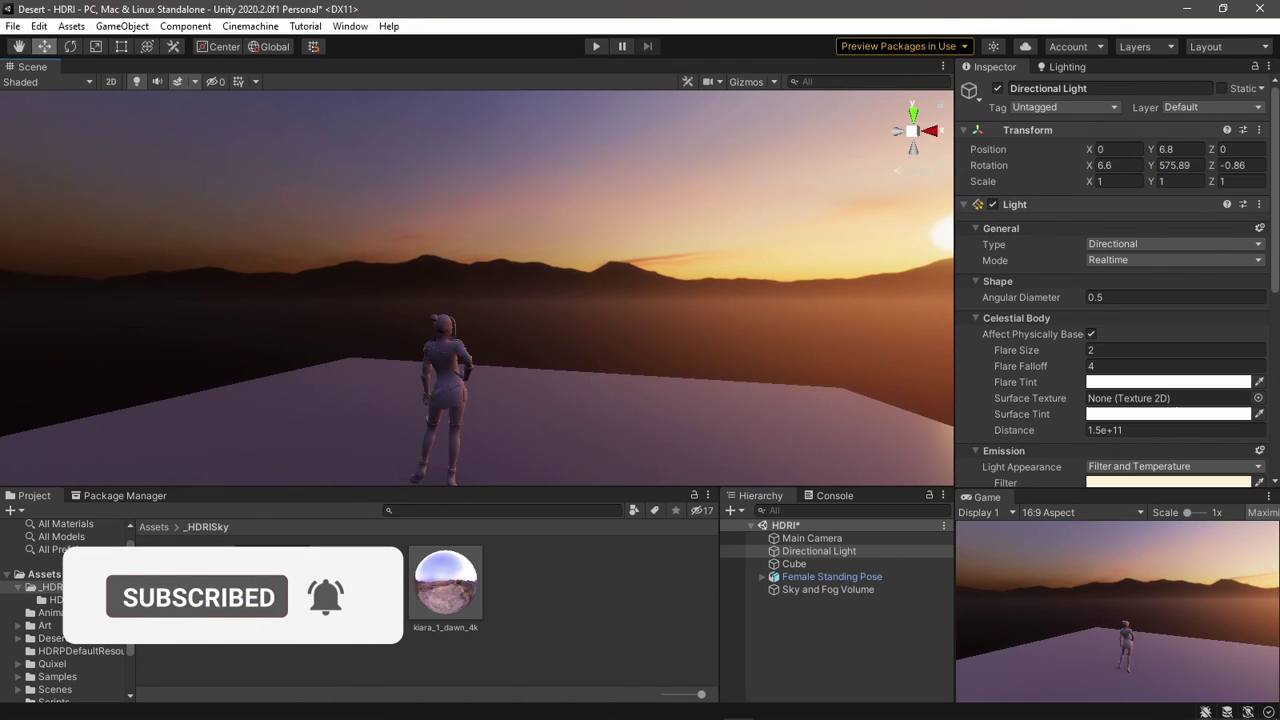